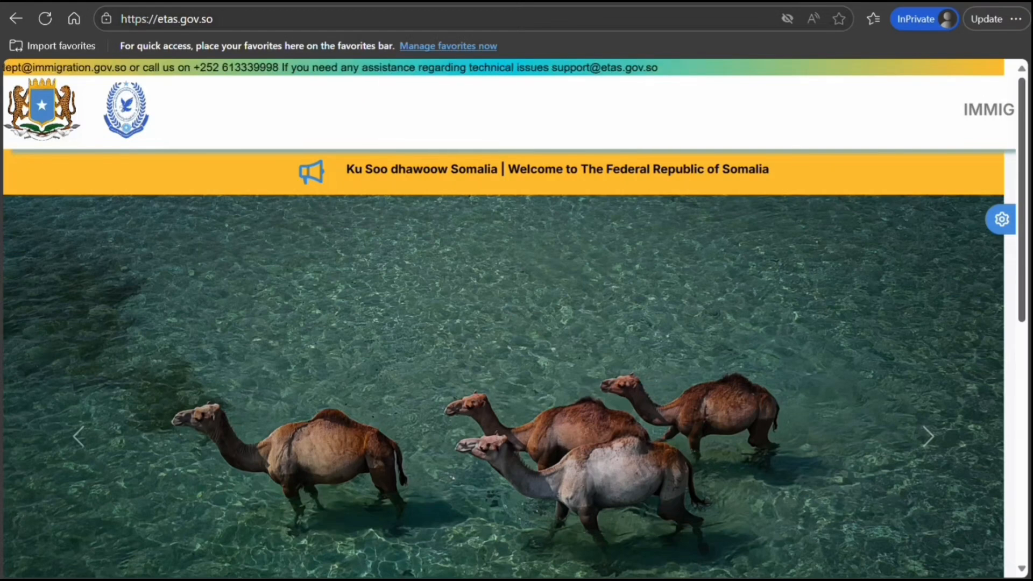
Scroll the etas.gov.so home page down to the Apply Now button and service cards
left_click_drag(1025, 177, 1021, 351)
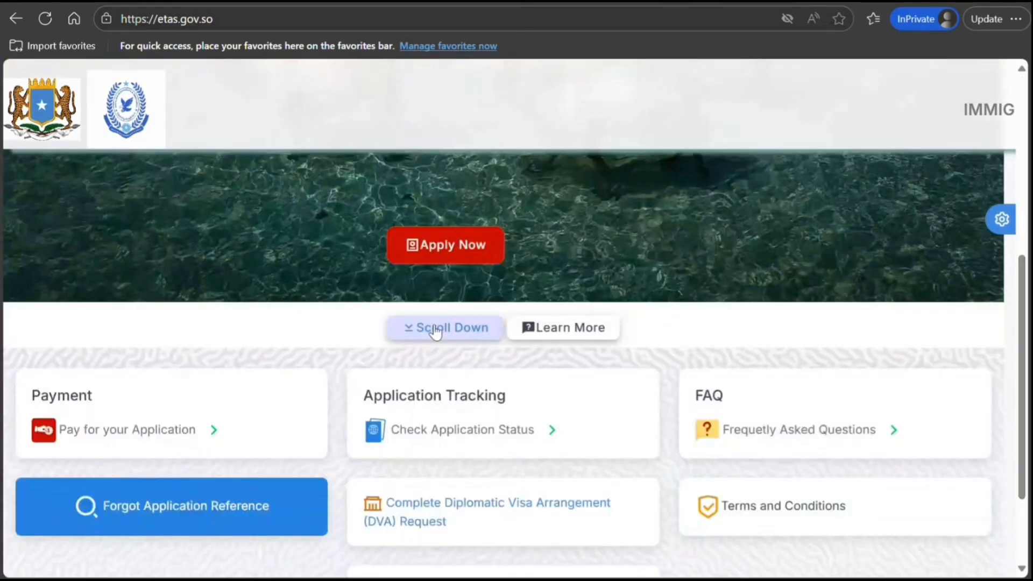
Start a new eTAS application and accept the Important! eligibility notice
left_click(446, 258)
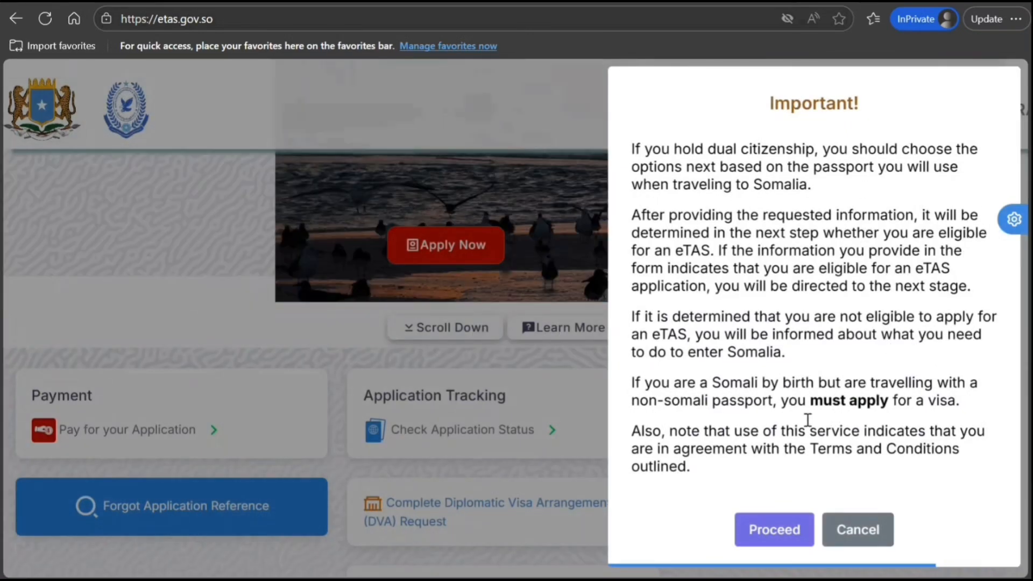
left_click_drag(704, 248, 741, 317)
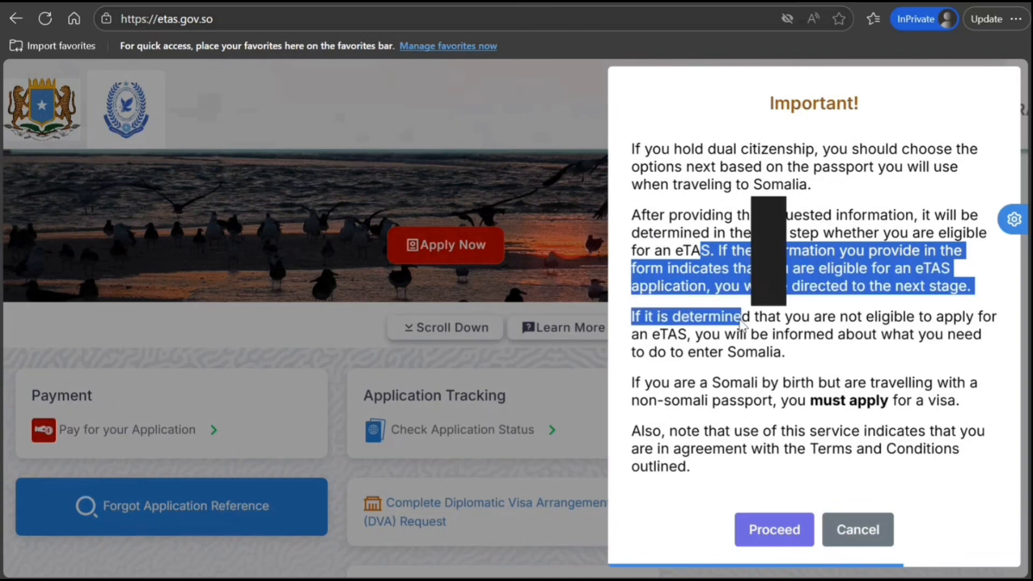
left_click(787, 540)
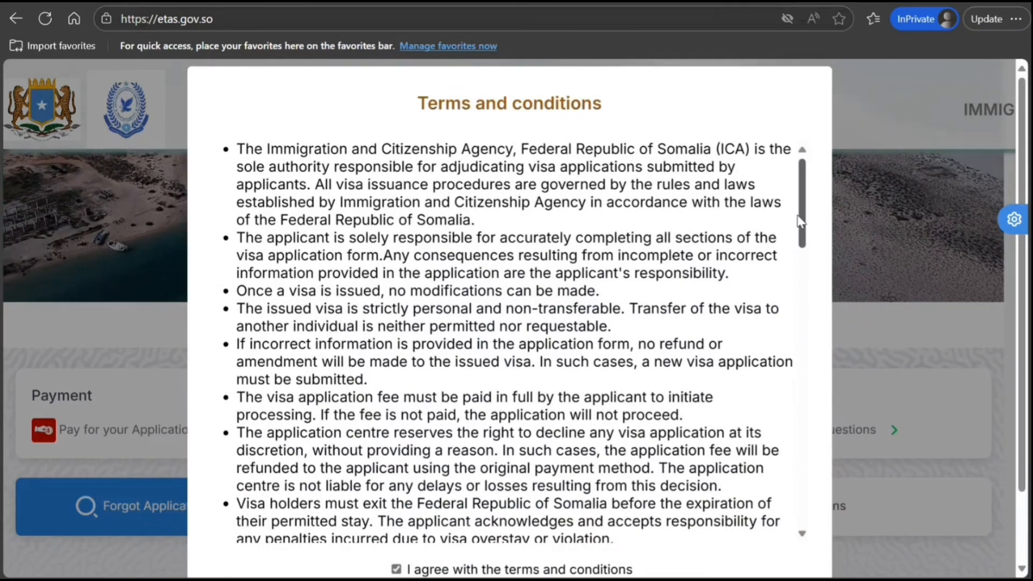
Read through the terms and conditions with 'I agree' ticked and continue to the trip options
left_click_drag(800, 221, 789, 321)
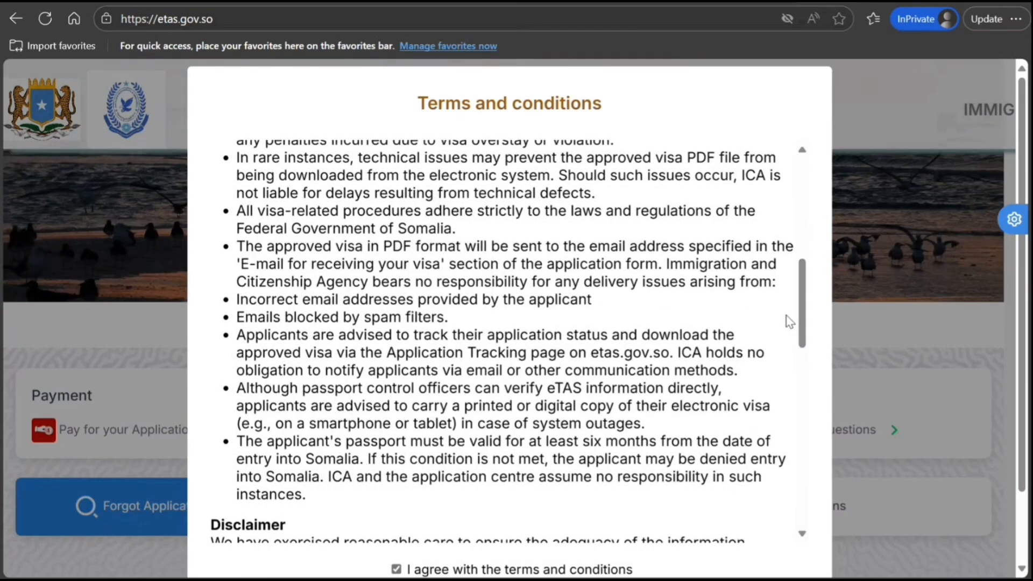
left_click_drag(404, 246, 484, 288)
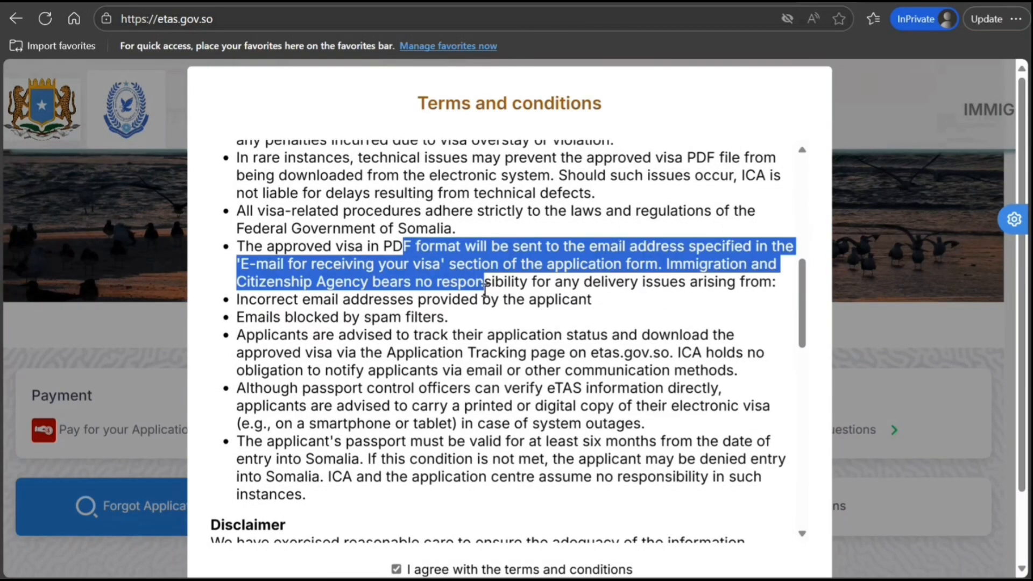
left_click(496, 379)
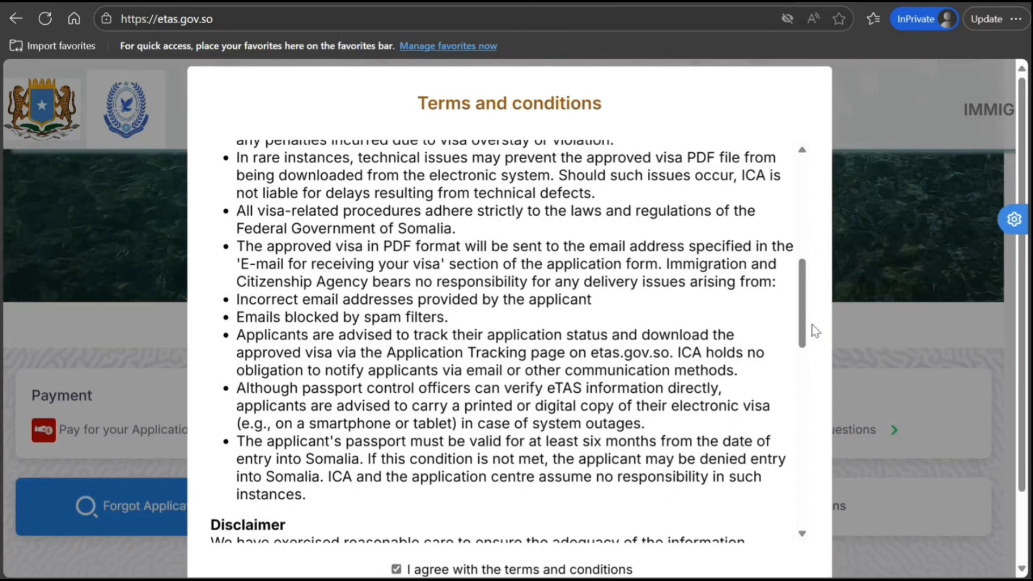
left_click_drag(812, 325, 811, 328)
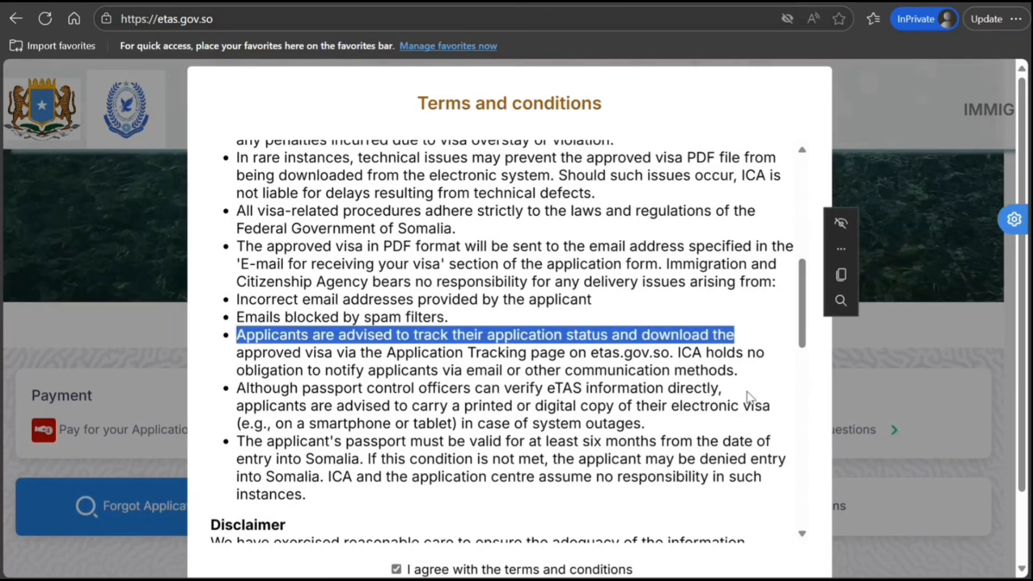
left_click(729, 396)
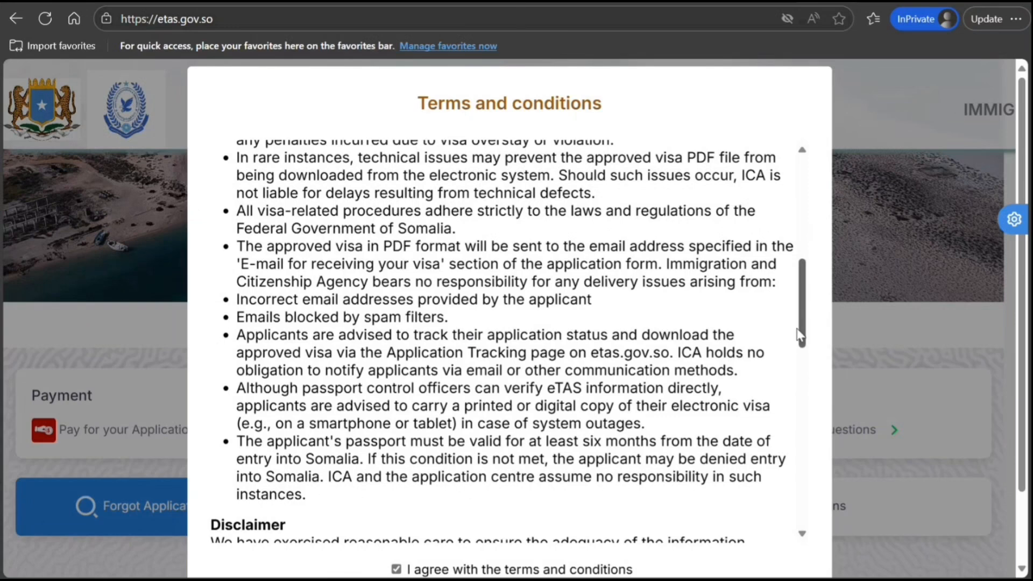
left_click_drag(798, 331, 803, 513)
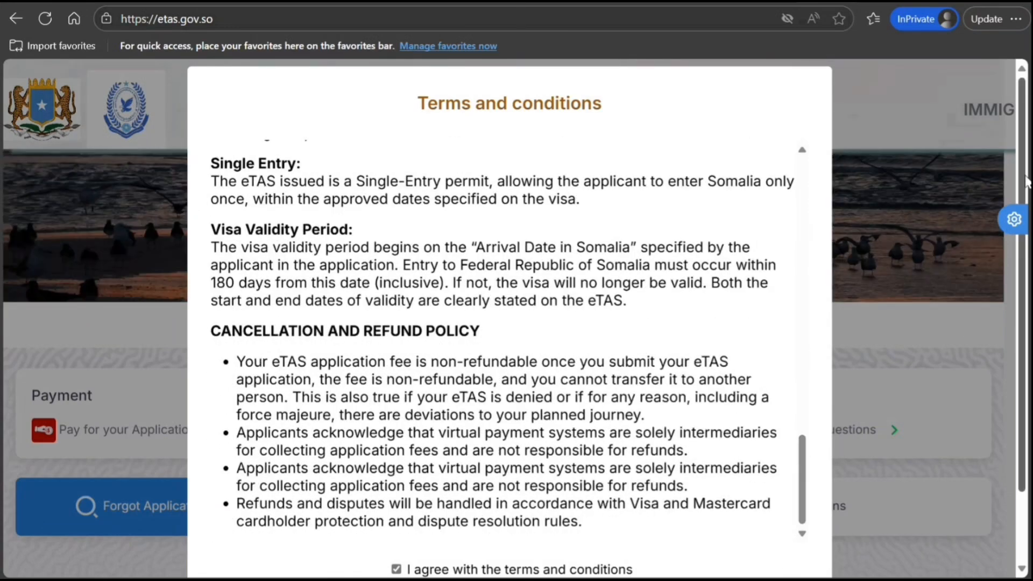
scroll(1024, 179, "down", 2)
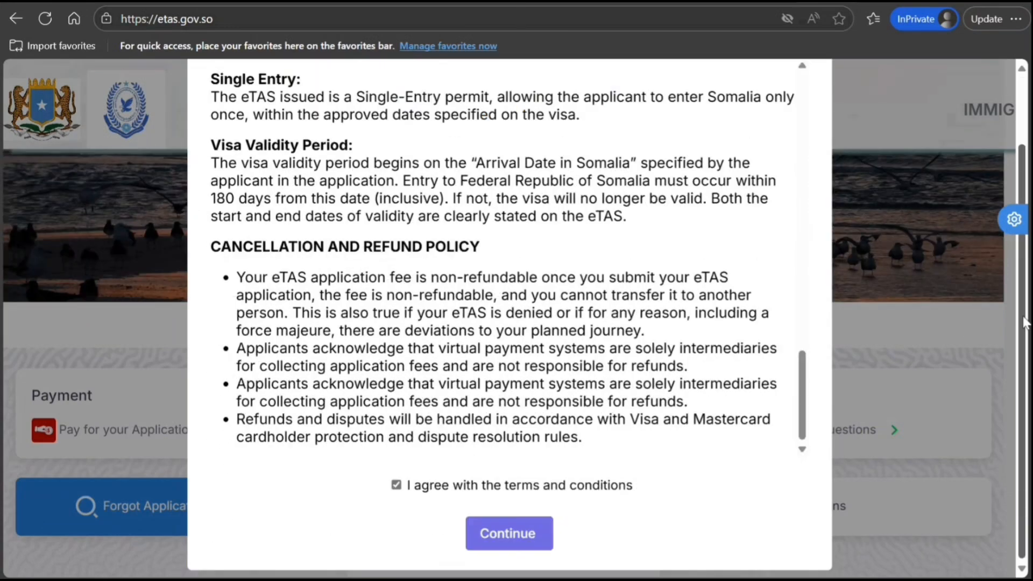
left_click(525, 540)
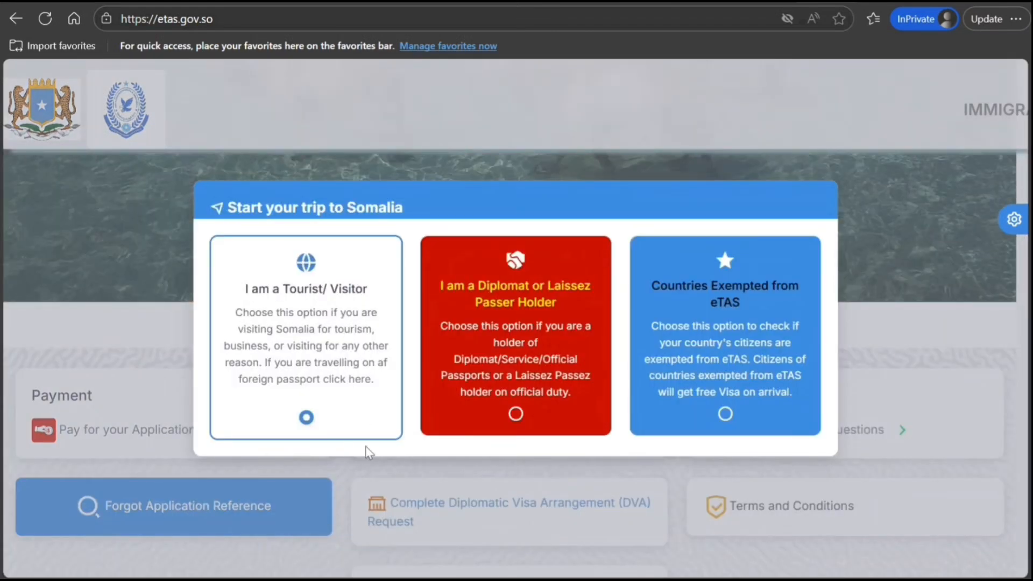
left_click(593, 478)
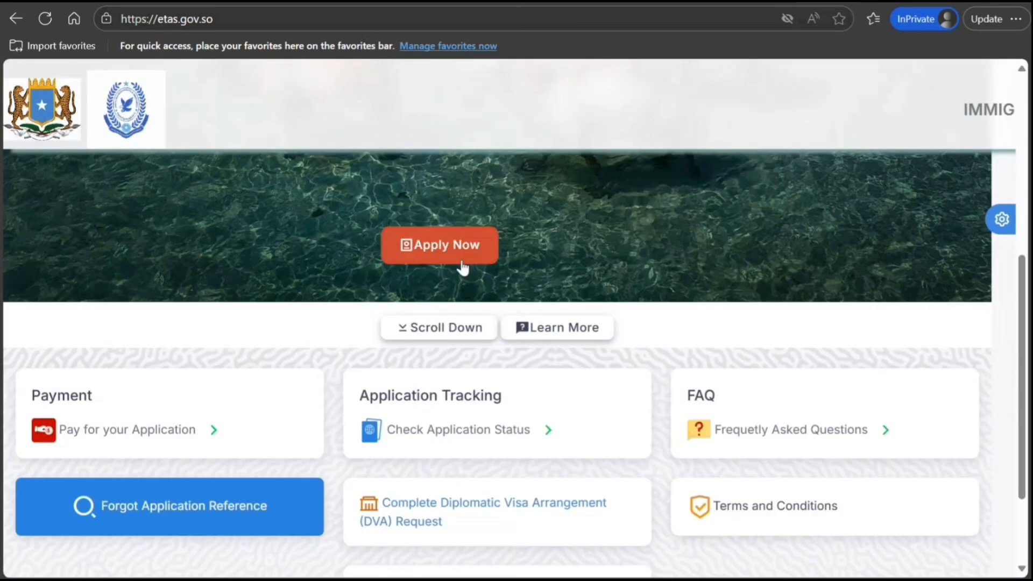
left_click(435, 248)
left_click(780, 532)
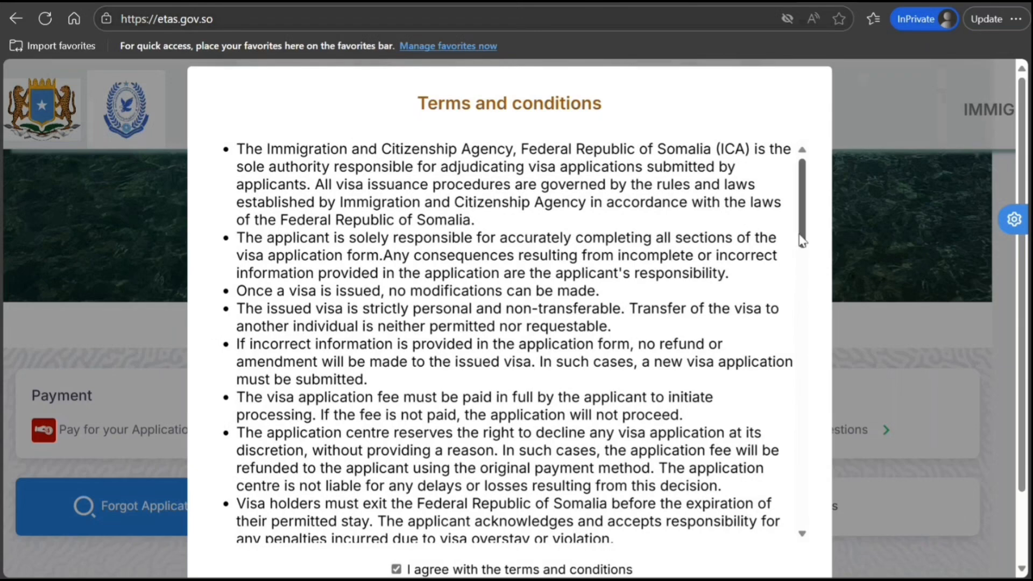
left_click_drag(800, 237, 812, 576)
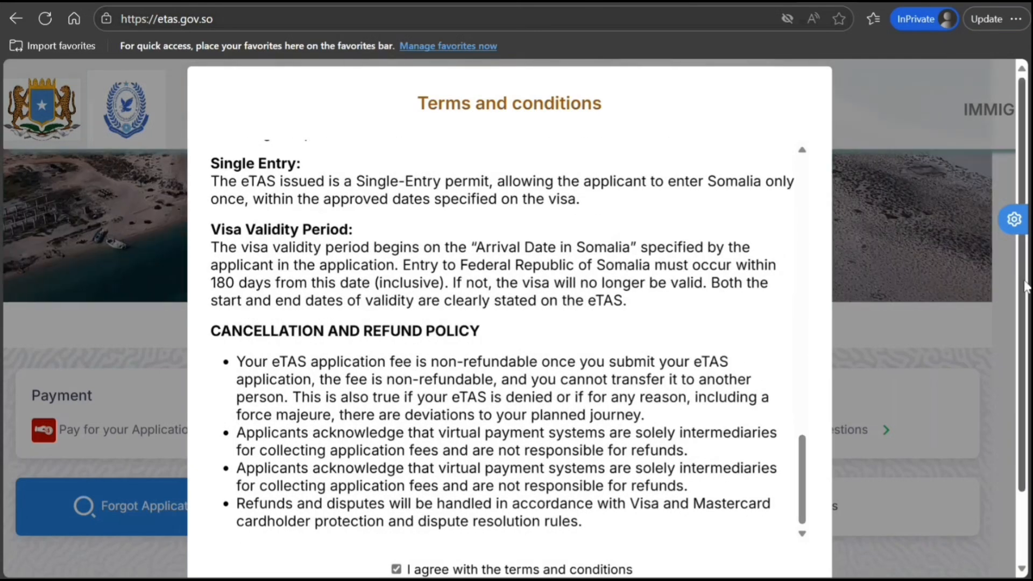
scroll(807, 430, "down", 2)
left_click(493, 533)
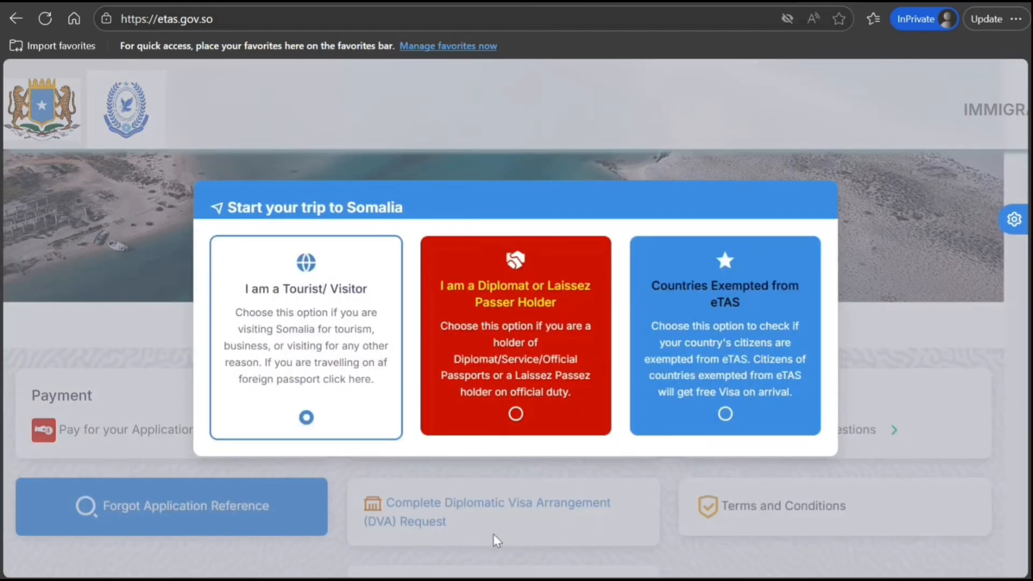
left_click(736, 378)
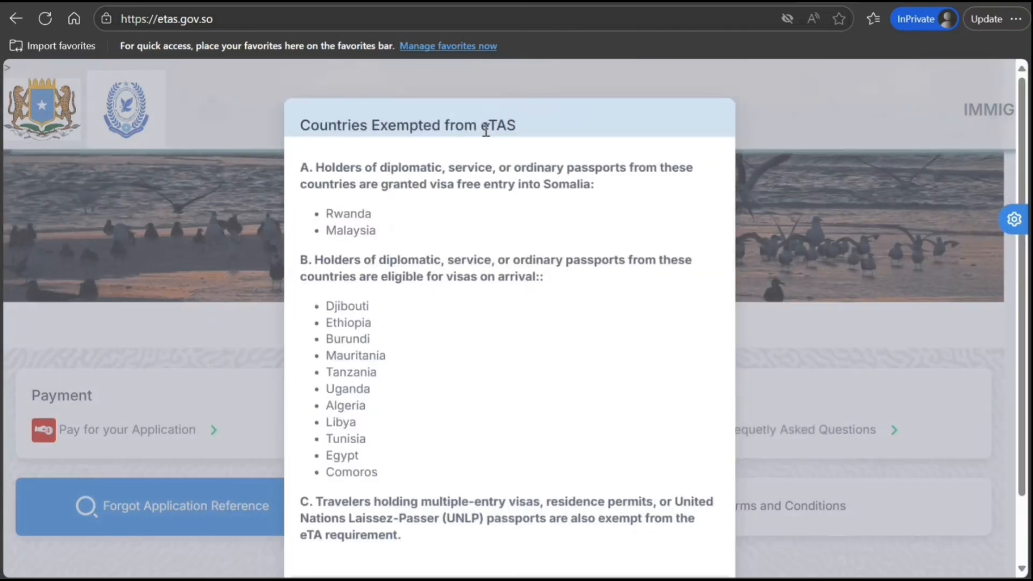
left_click_drag(508, 124, 488, 125)
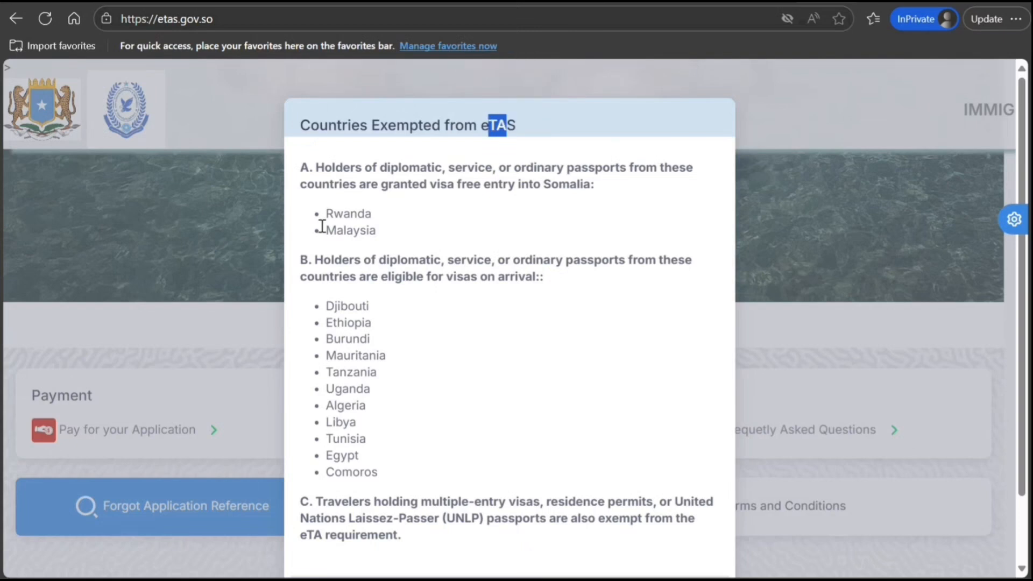
left_click_drag(333, 215, 343, 232)
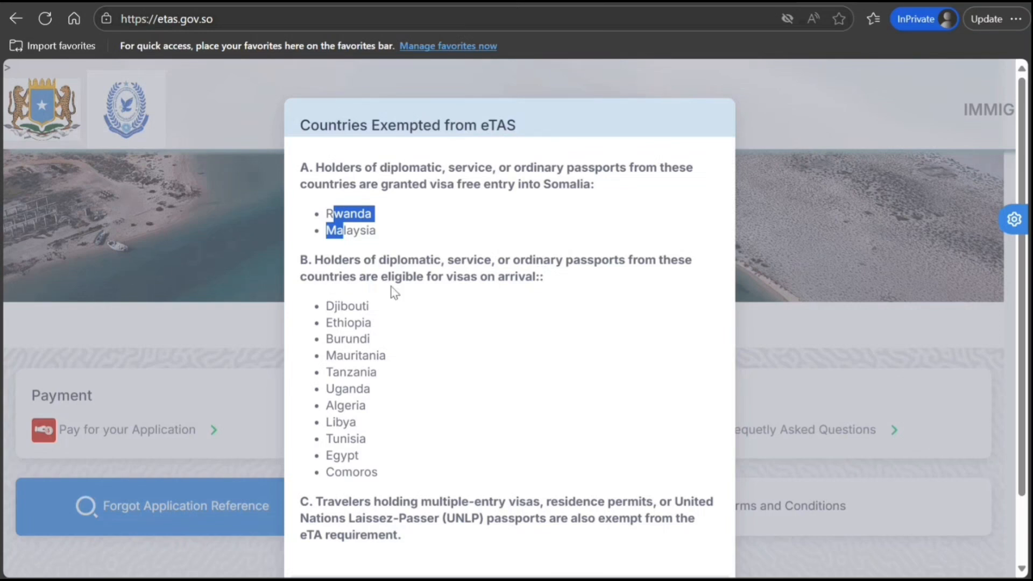
left_click_drag(326, 309, 407, 482)
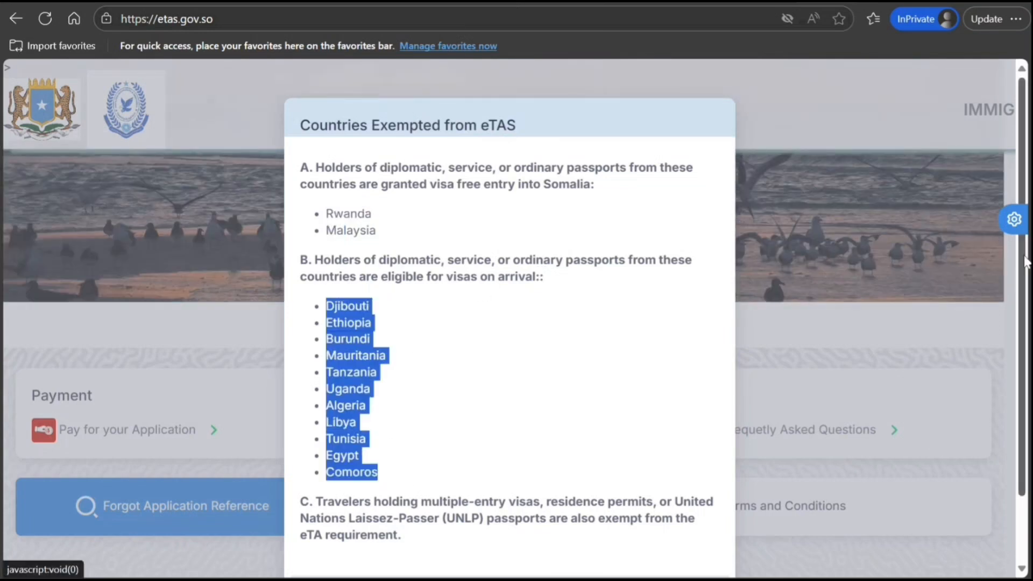
scroll(1027, 266, "down", 2)
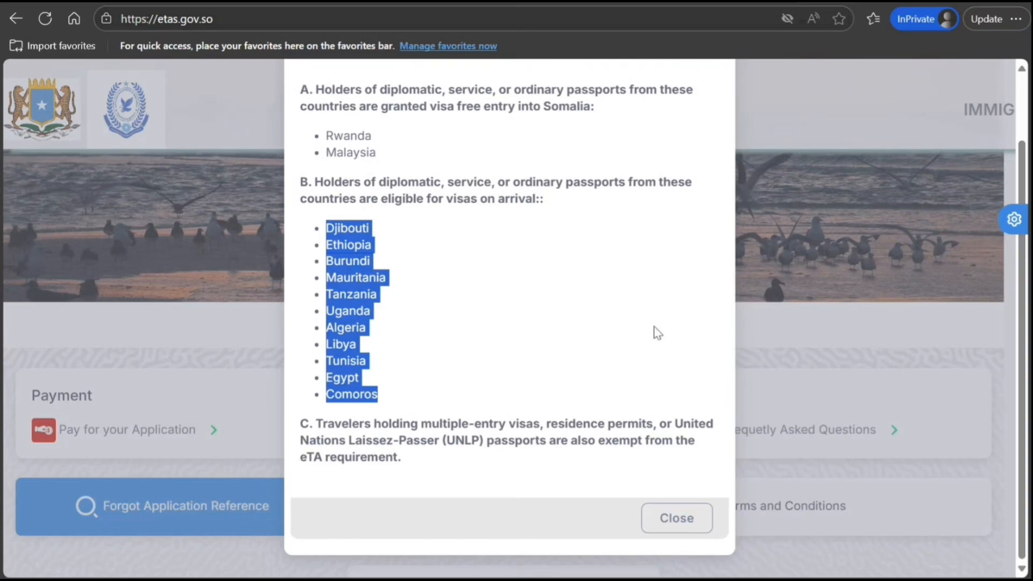
left_click(657, 296)
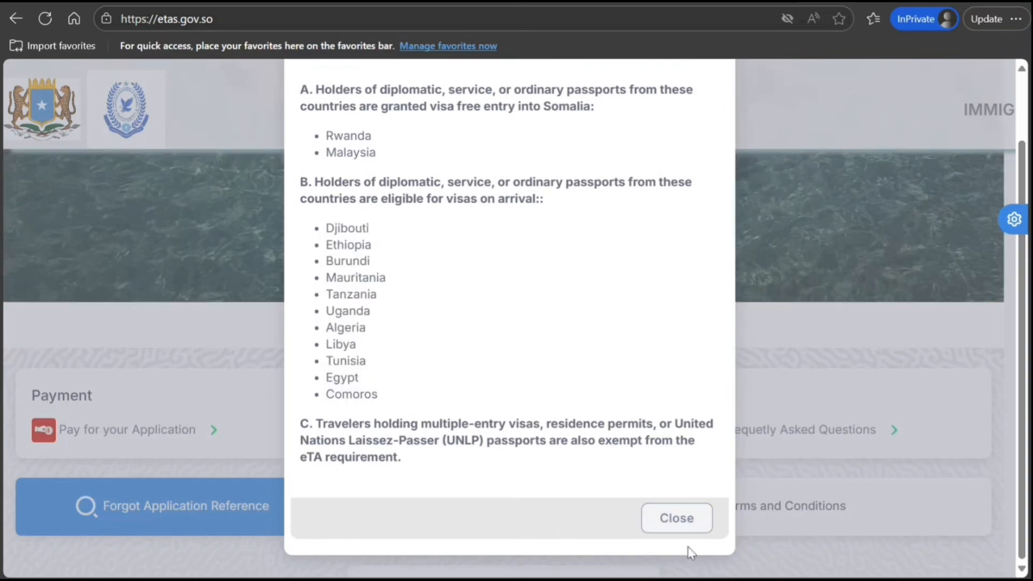
left_click(669, 523)
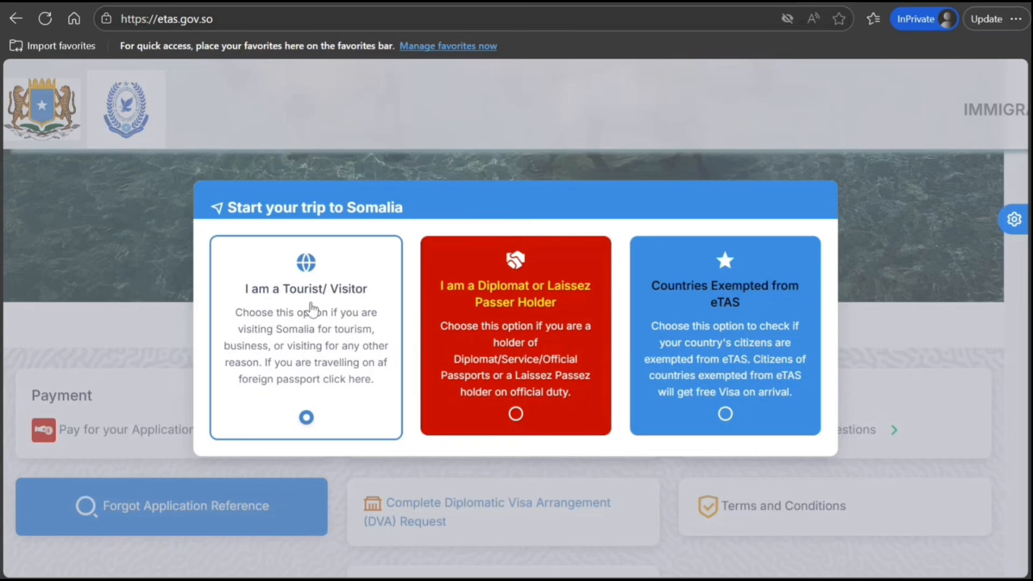
Choose the 'I am a Tourist/ Visitor' option to open the application form
left_click(311, 302)
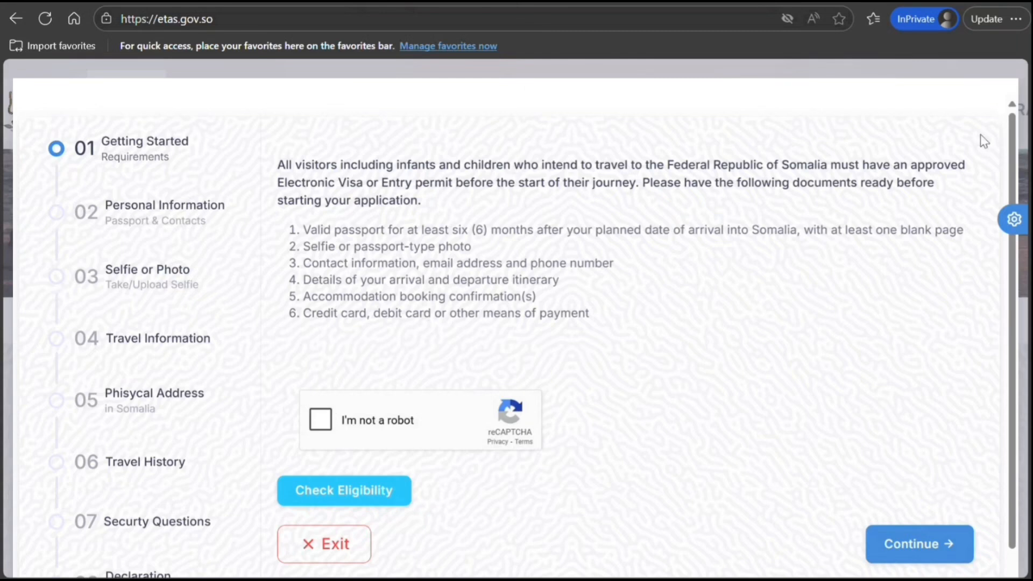
Pass the not-a-robot check and the eligibility check with the applicant's passport number
scroll(1006, 205, "down", 1)
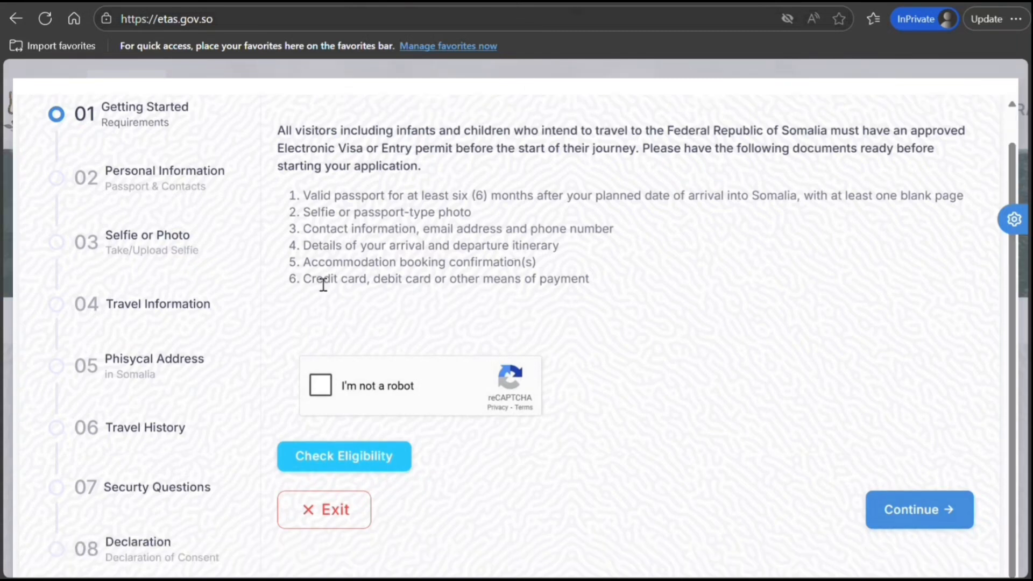
left_click(323, 386)
left_click(347, 466)
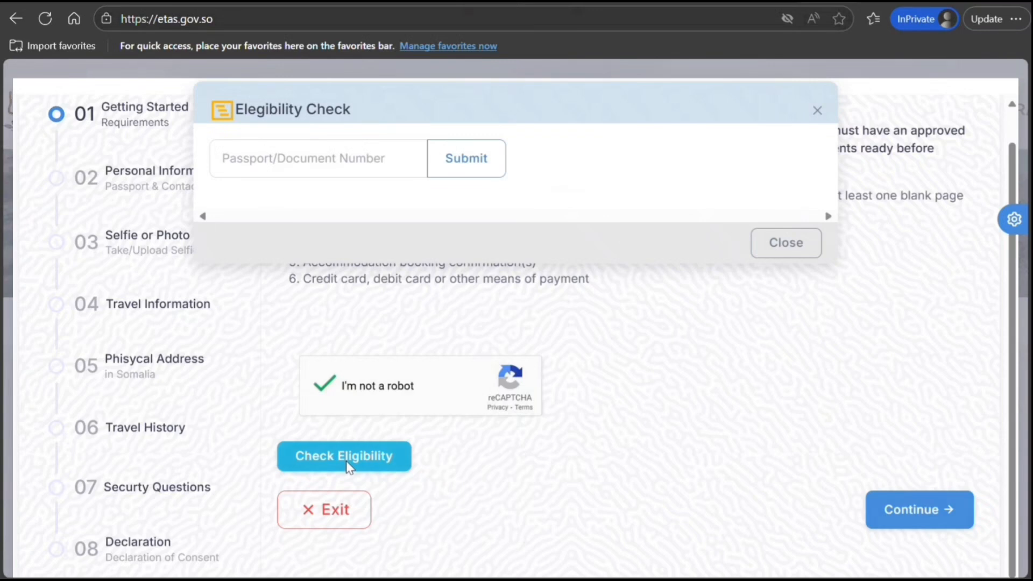
left_click(303, 173)
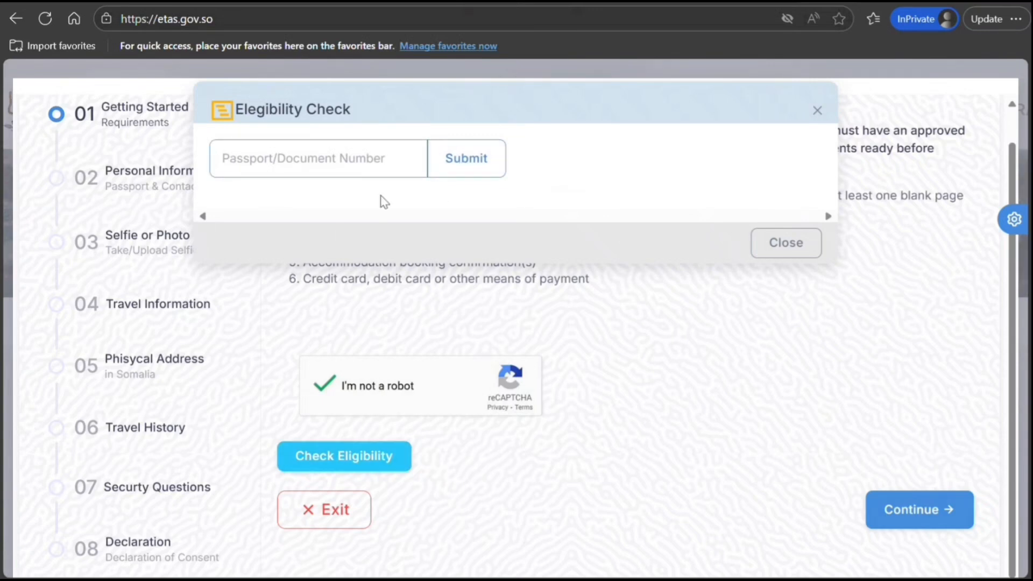
type("K898989898")
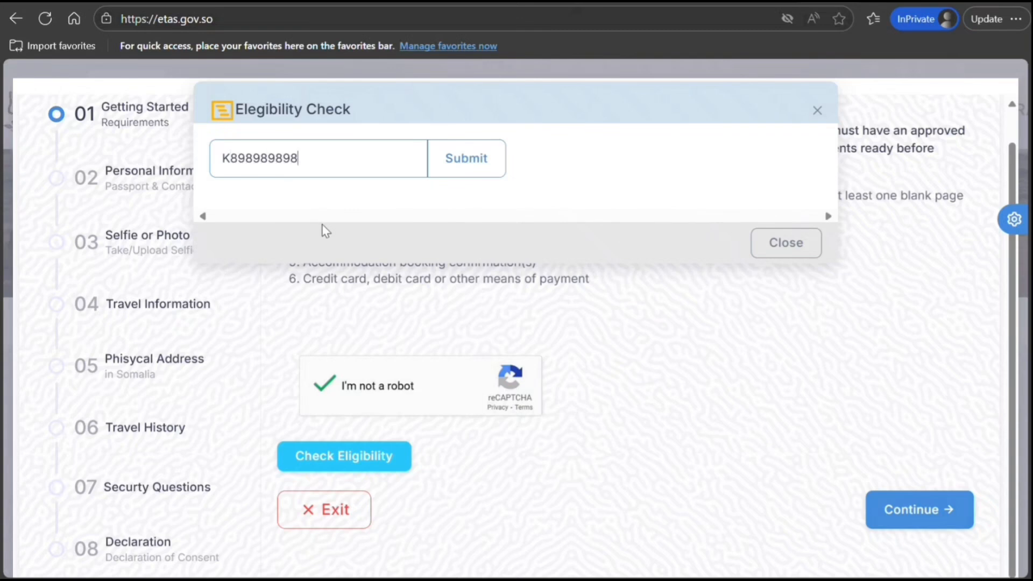
left_click(474, 167)
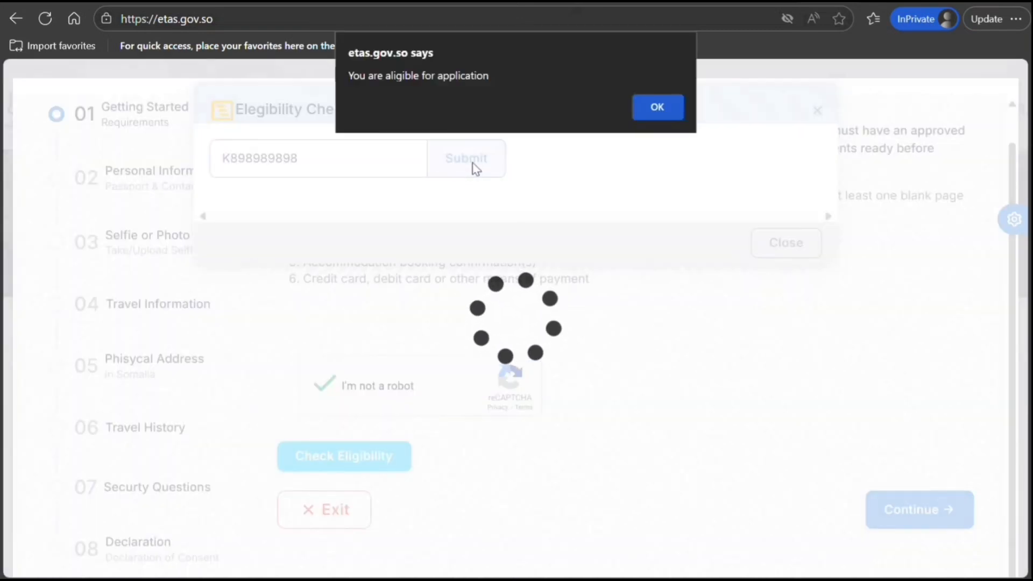
left_click(659, 109)
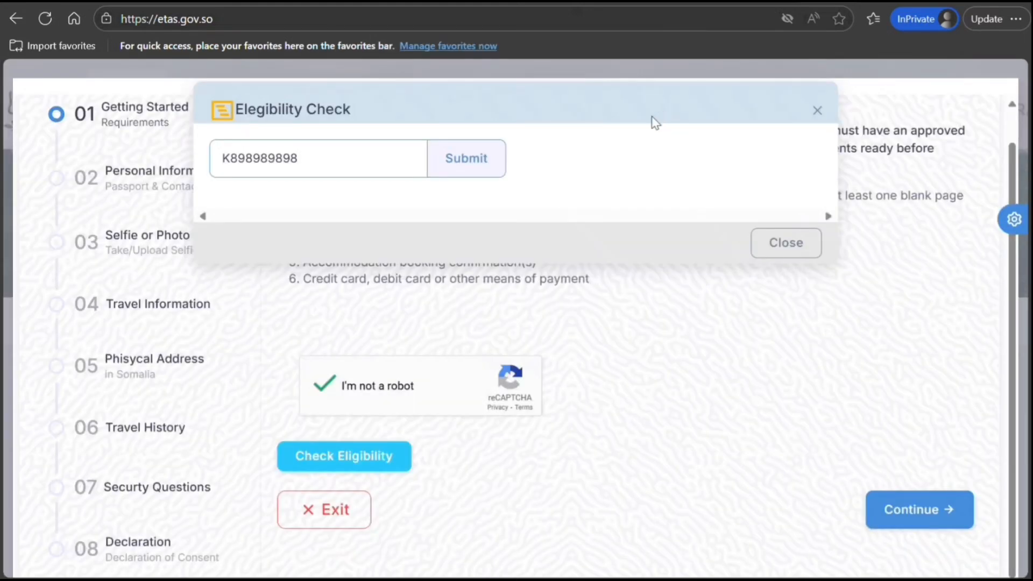
left_click(788, 244)
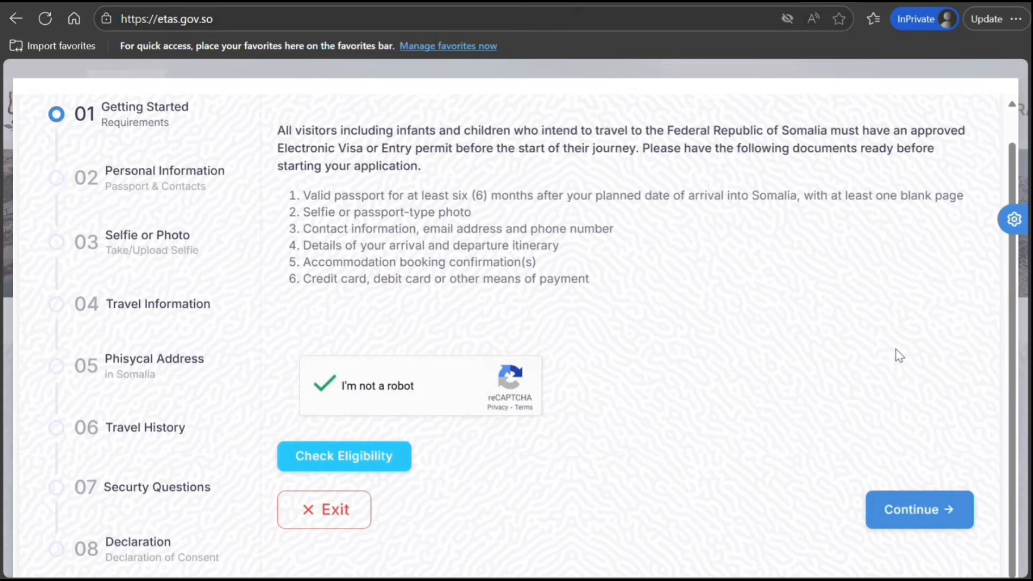
left_click(945, 511)
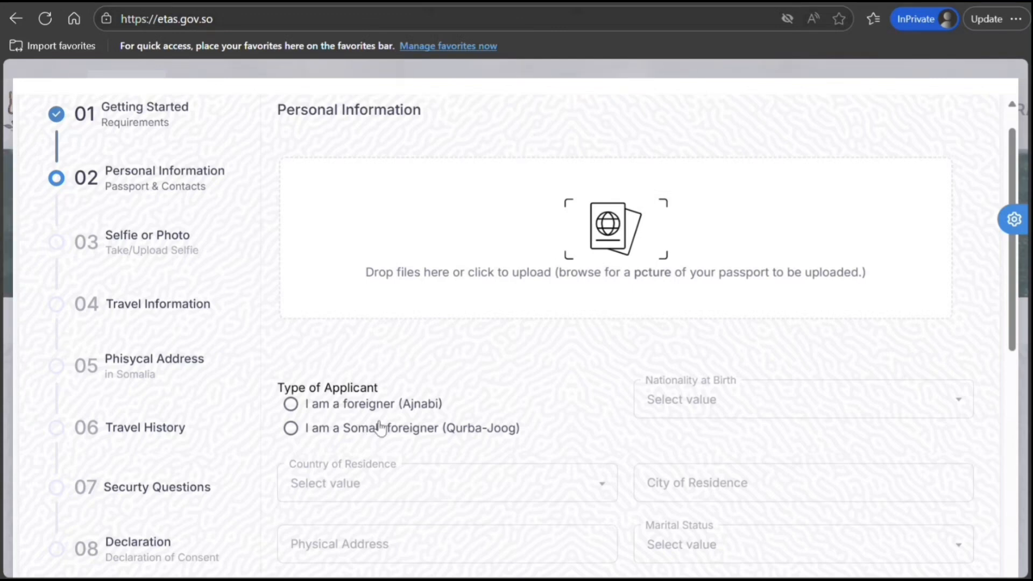
Mark the applicant as a foreigner with CANADA as nationality at birth
left_click(291, 404)
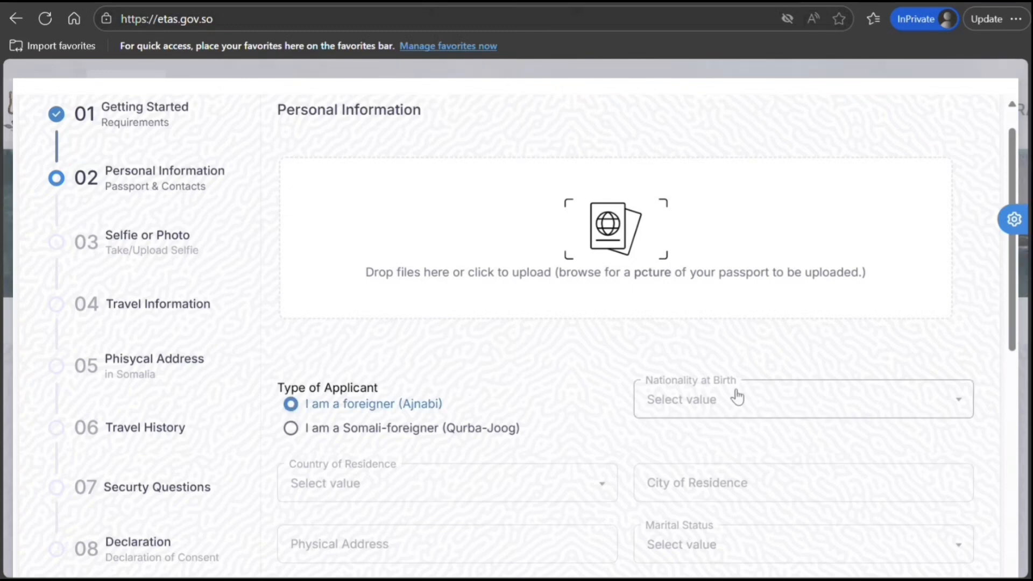
left_click(718, 407)
left_click(555, 361)
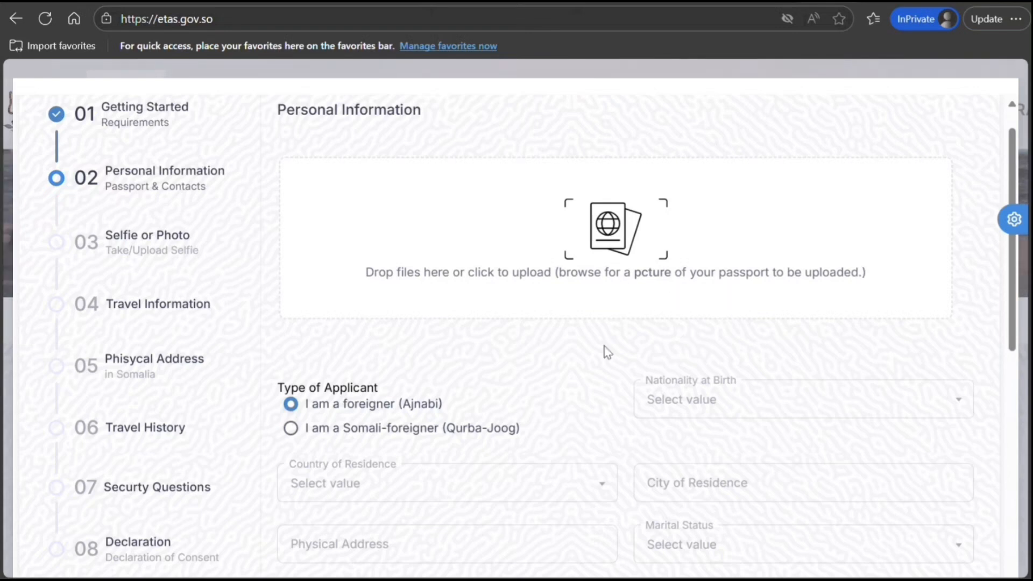
left_click(707, 401)
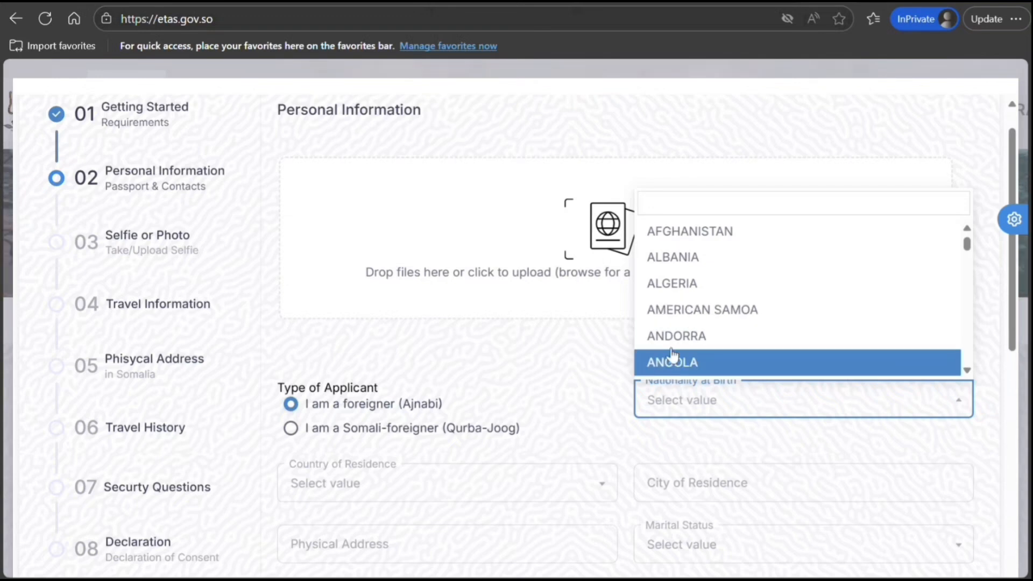
type("ccc")
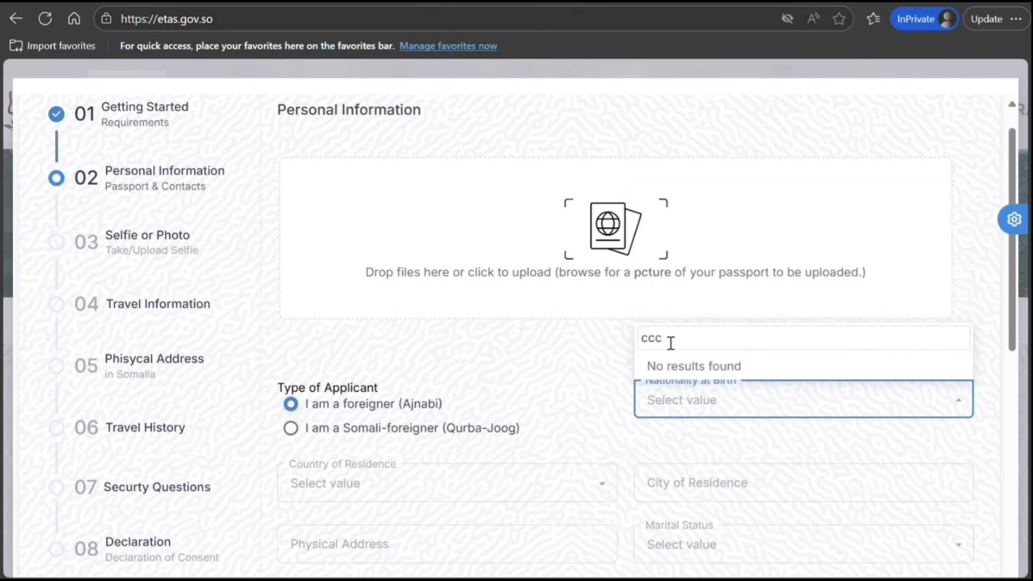
key("BackSpace")
key("BackSpace")
type("a")
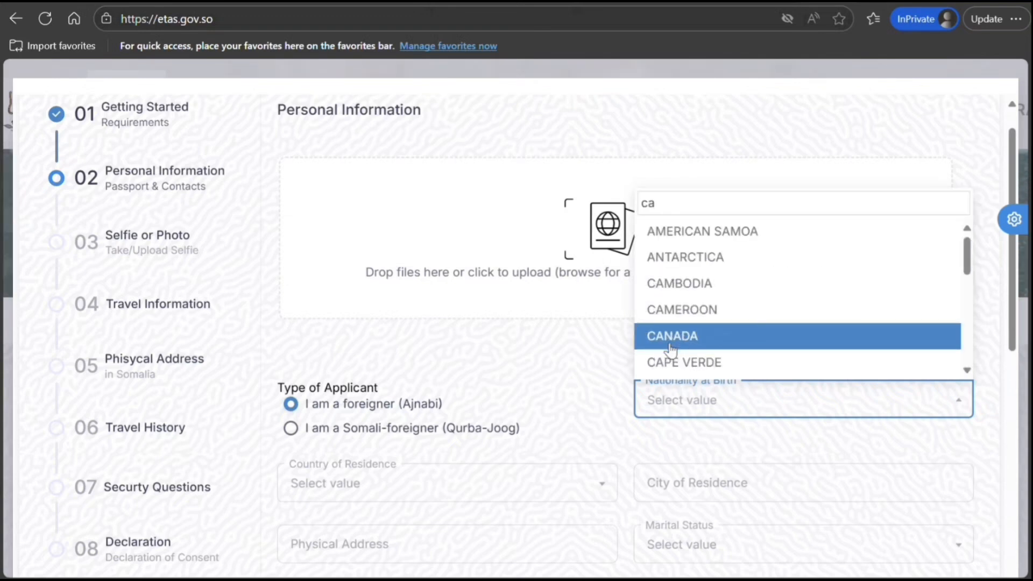
left_click(670, 344)
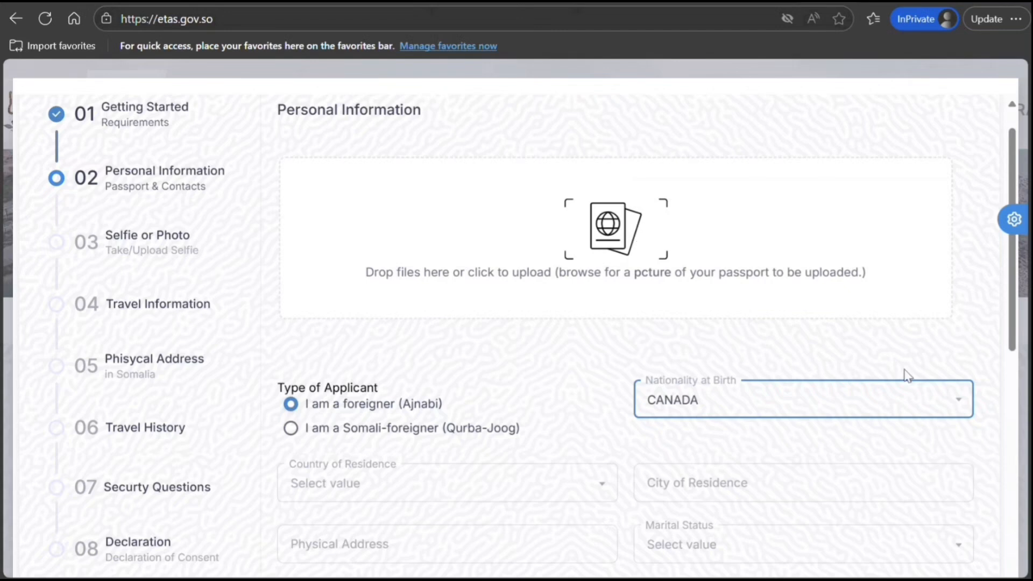
Set country of residence to CANADA, city Toronto, and fill in the physical address
scroll(740, 329, "down", 5)
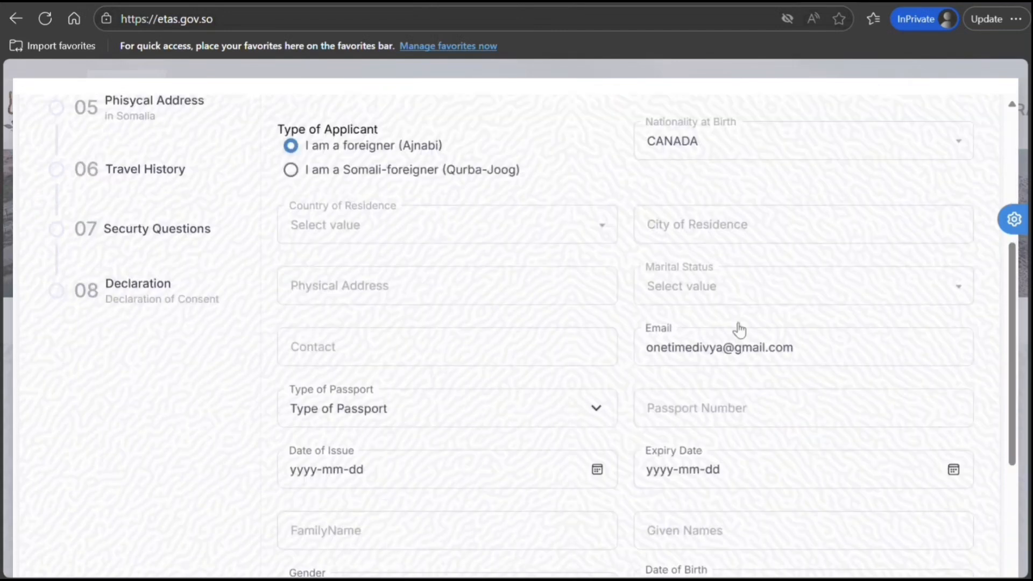
left_click(401, 237)
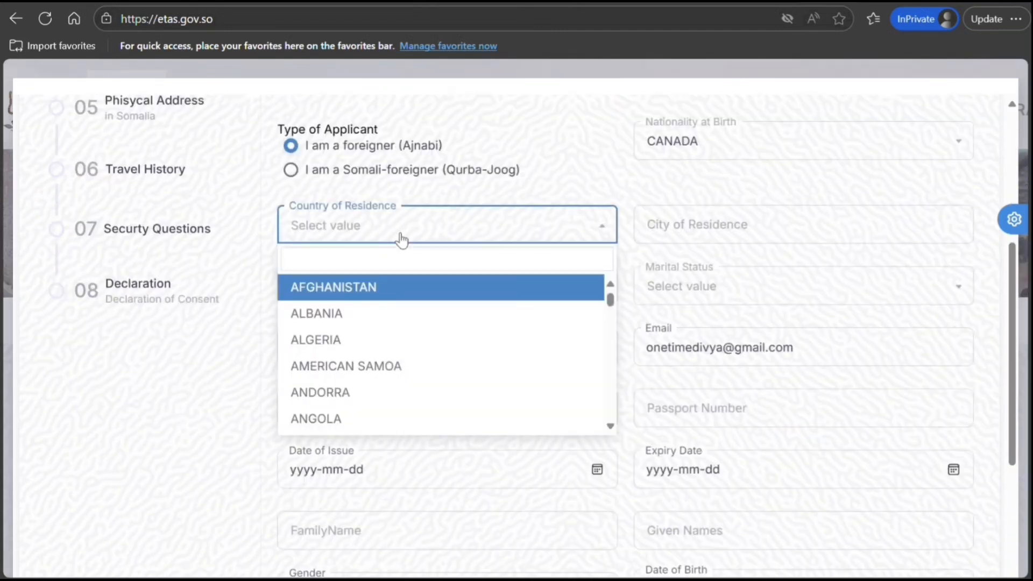
type("Can")
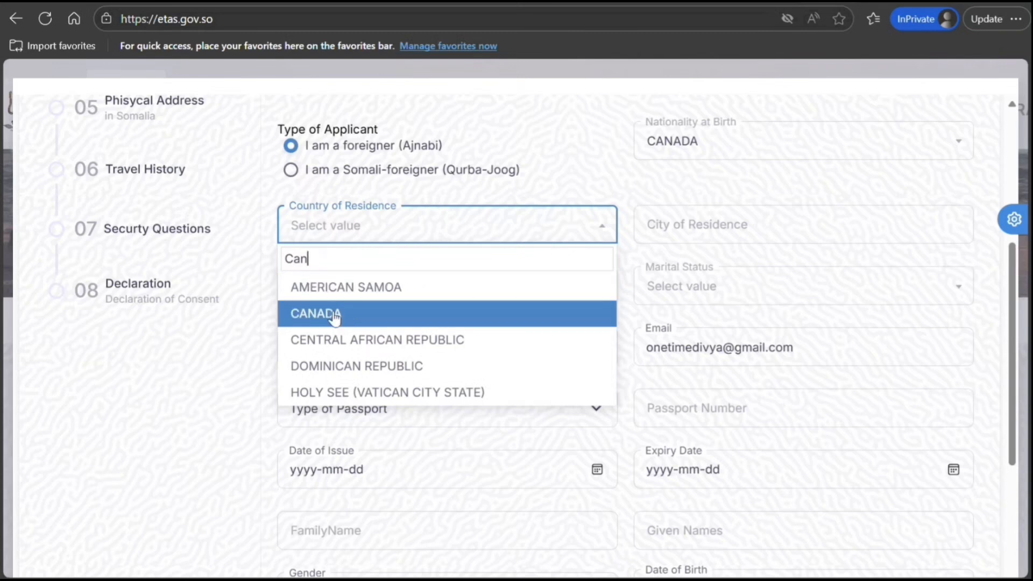
left_click(332, 317)
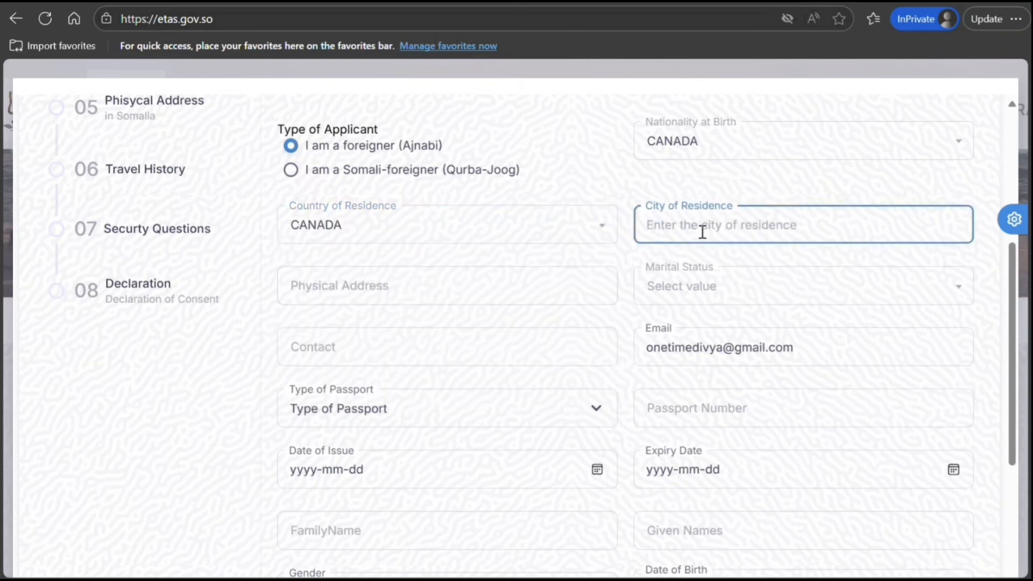
type("Toront")
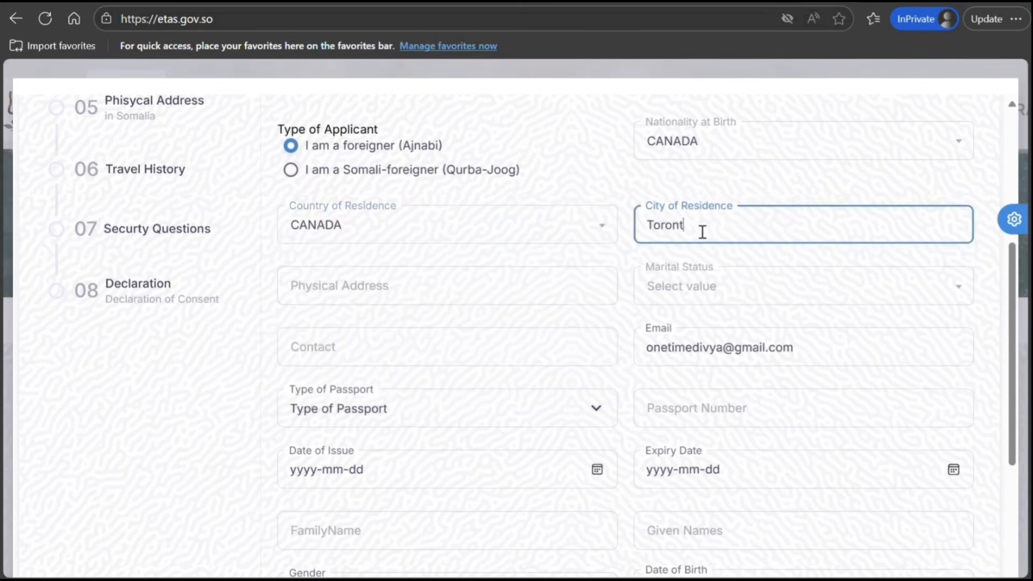
type("o")
key("Tab")
type("7")
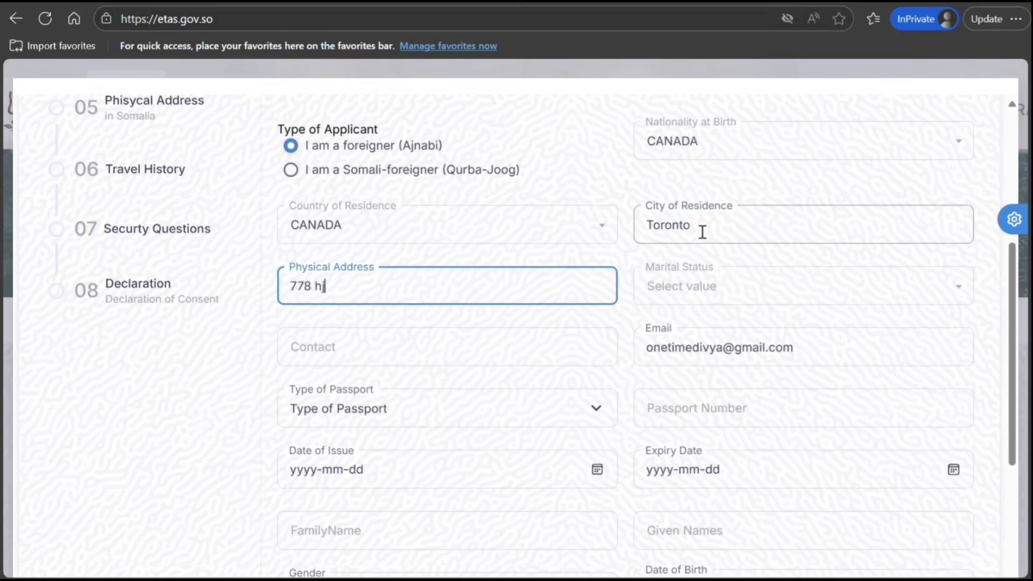
key("Tab")
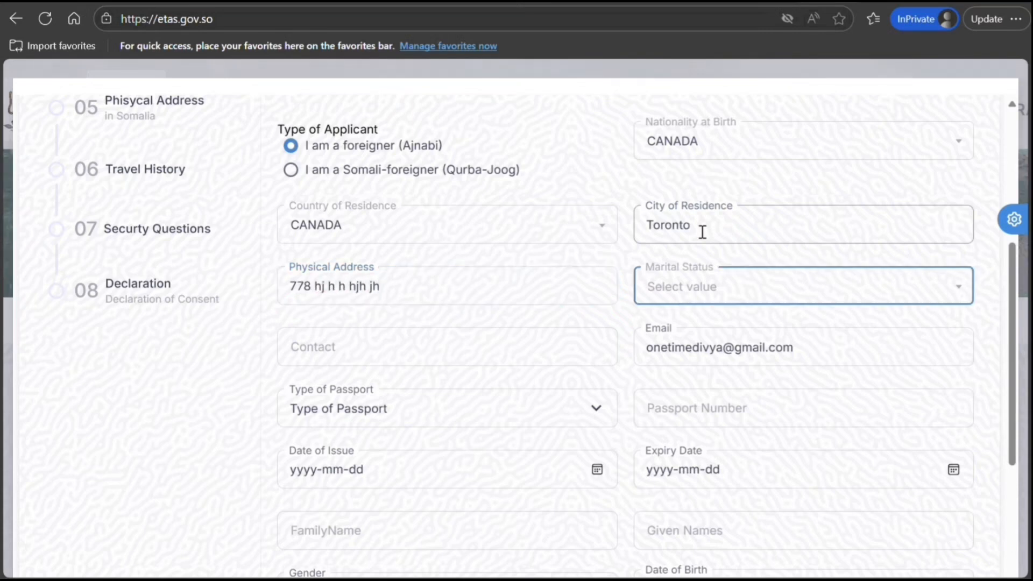
Set marital status Single, enter the contact number, Ordinary passport type and passport number
left_click(697, 288)
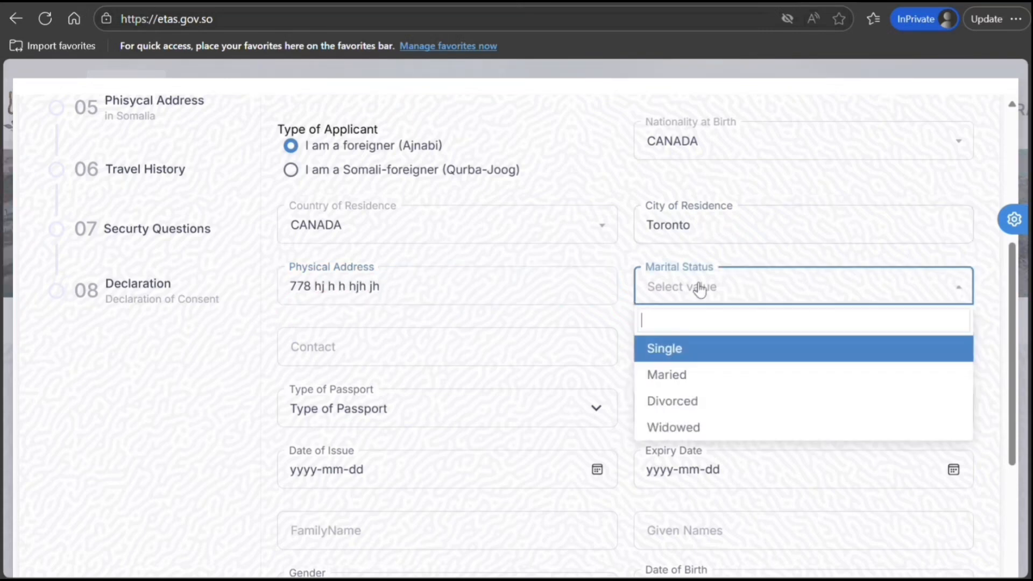
left_click(667, 352)
left_click(469, 343)
type("8989898989898")
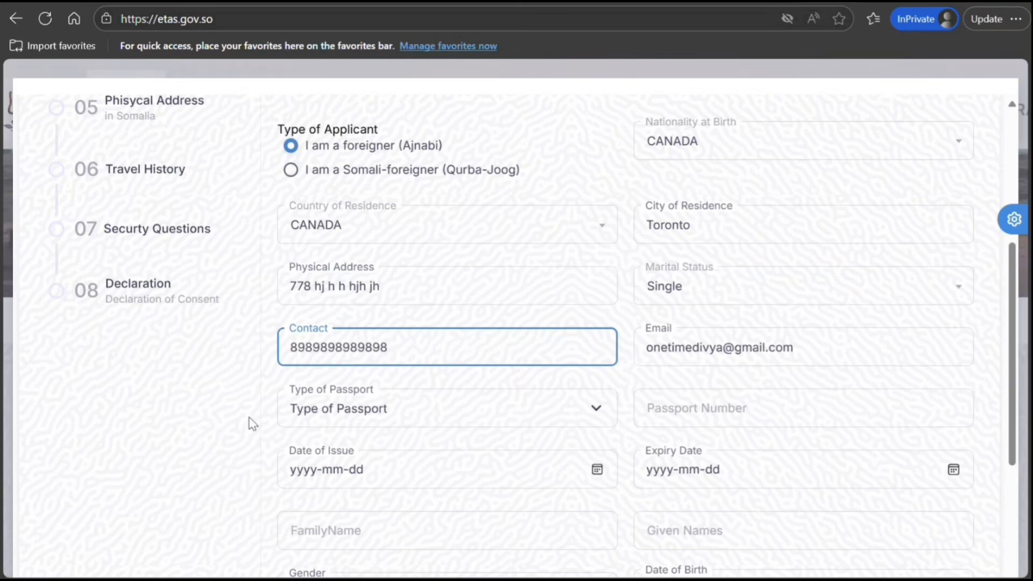
left_click(426, 411)
key("Down")
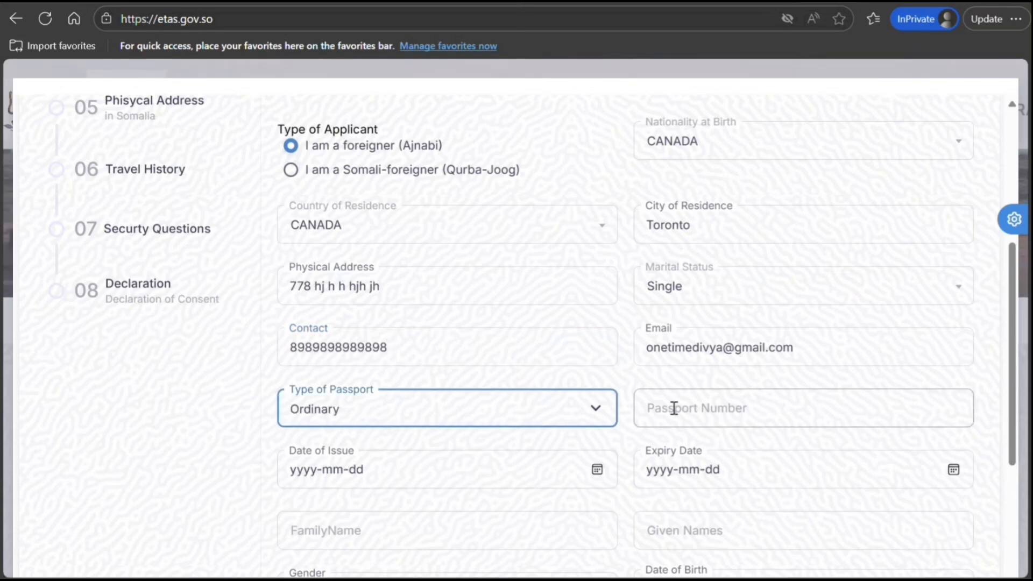
left_click(671, 407)
type("K8989898998")
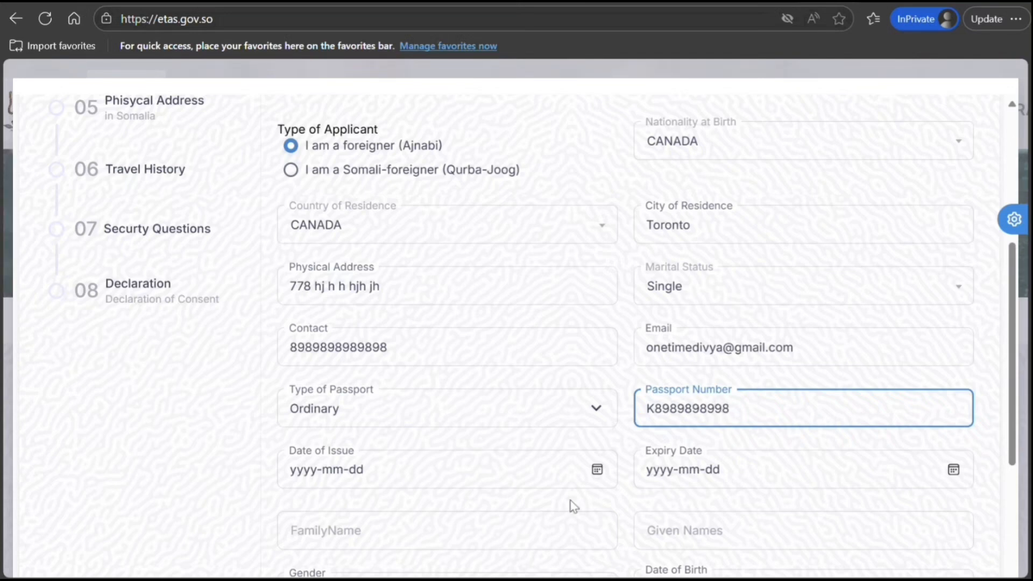
Set the passport issue date to 2025-11-01 and expiry date to 2035-05-01
left_click(597, 470)
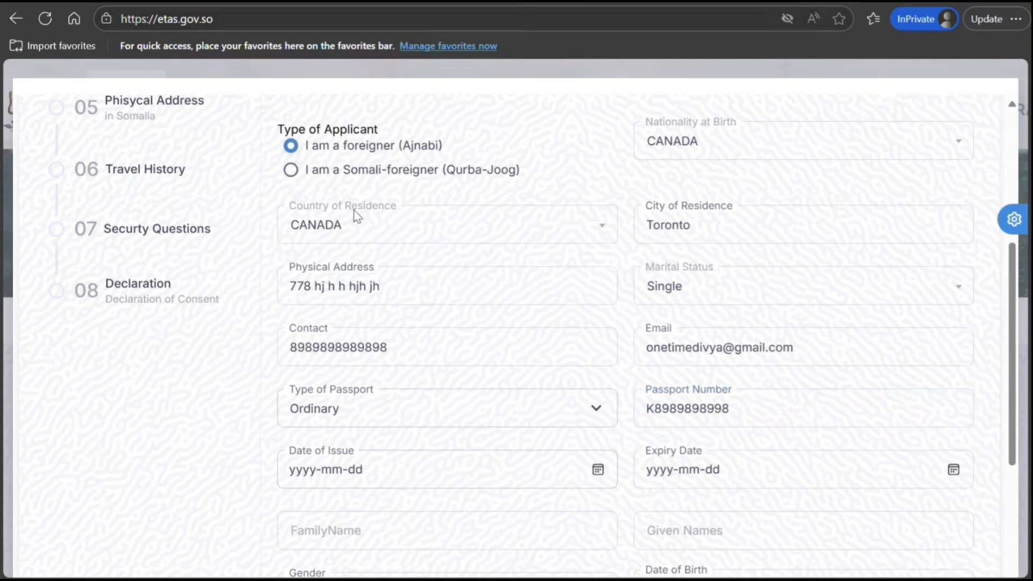
left_click(427, 294)
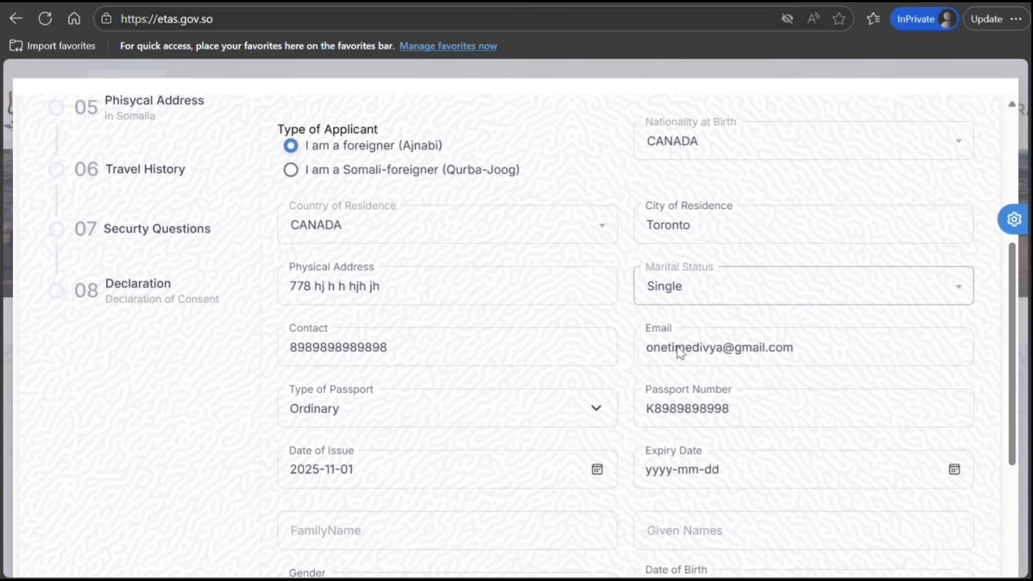
left_click(666, 319)
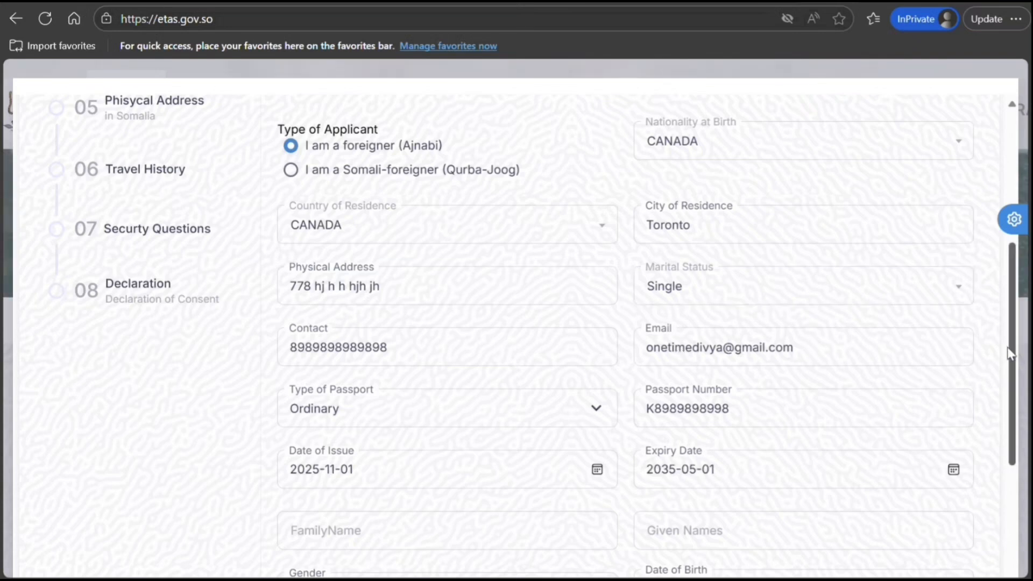
scroll(1010, 354, "down", 4)
Enter the applicant's family and given names, gender Male, and birth date 1999-10-10
left_click(420, 297)
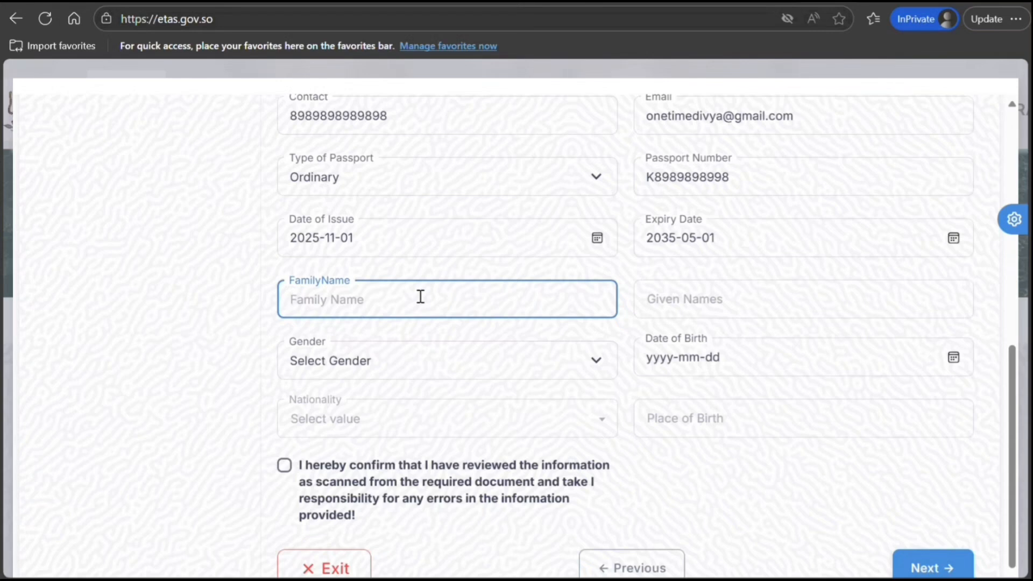
type("Smith")
key("Tab")
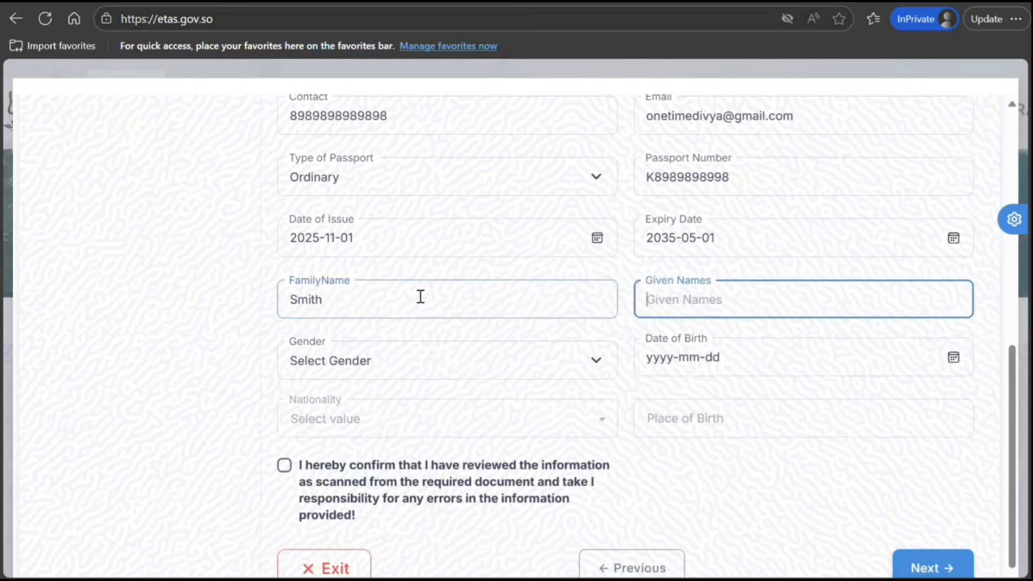
type("John")
key("Tab")
key("Down")
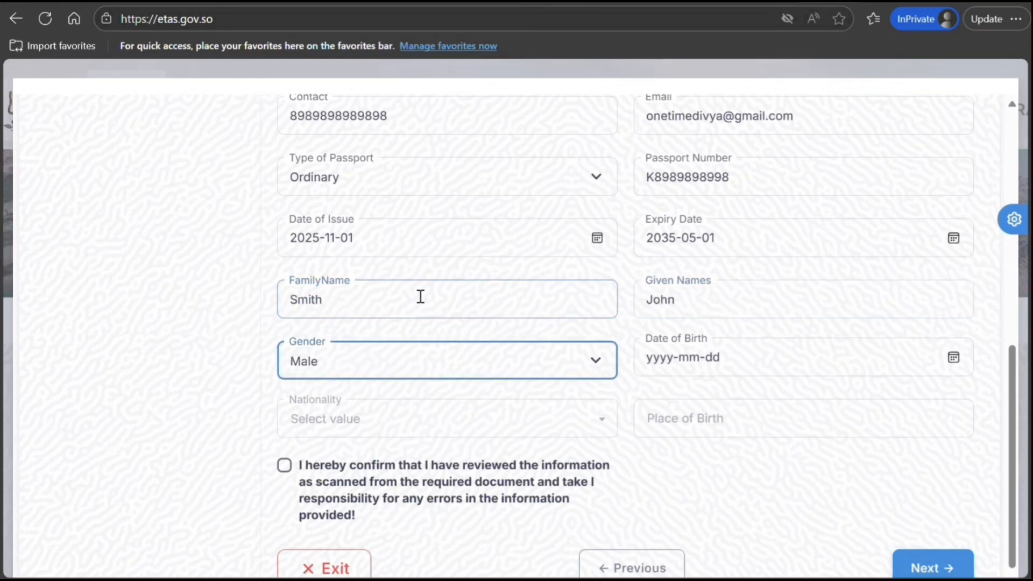
key("Tab")
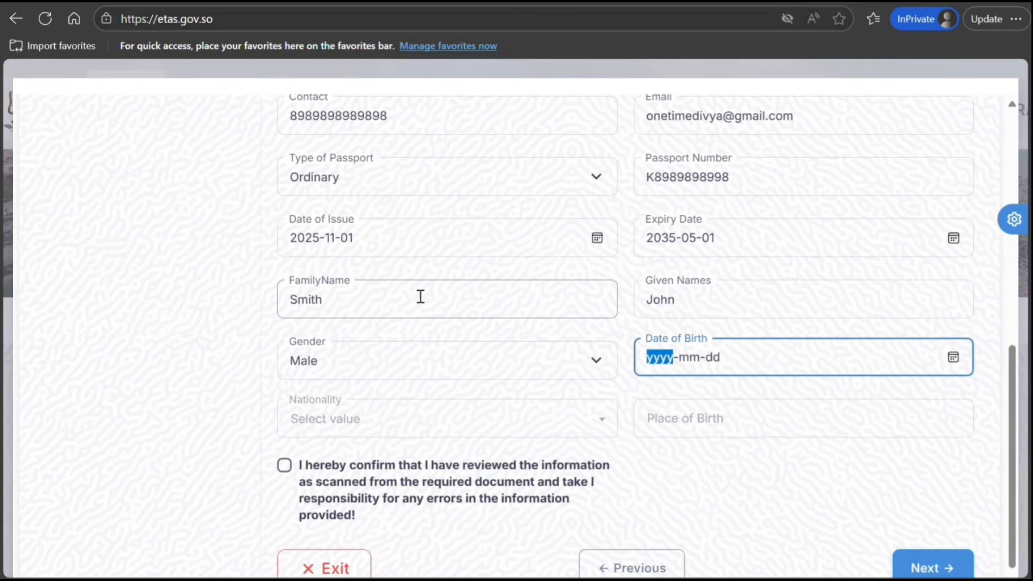
type("1999-mm-dd")
key("Tab")
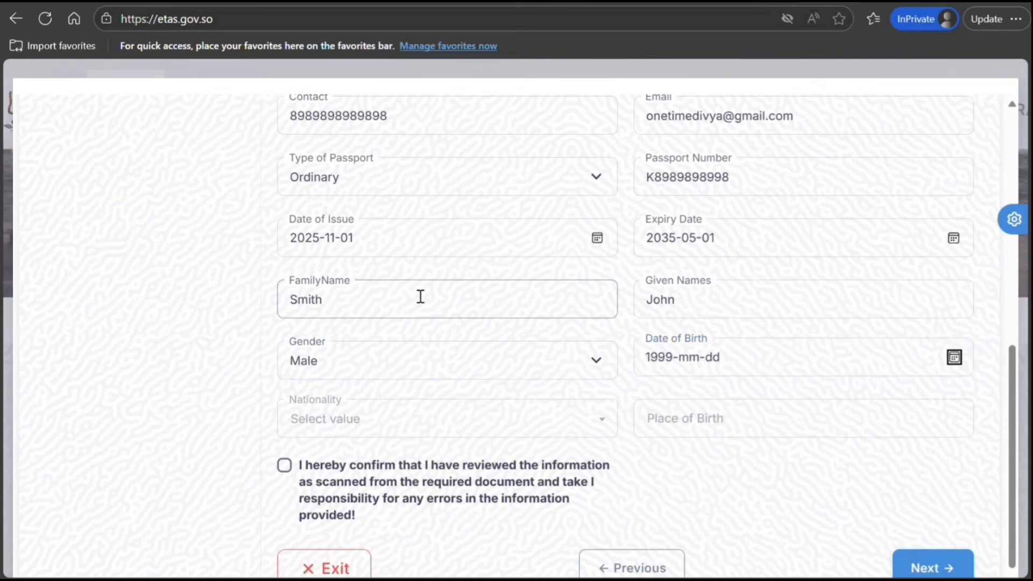
left_click(691, 358)
type("10")
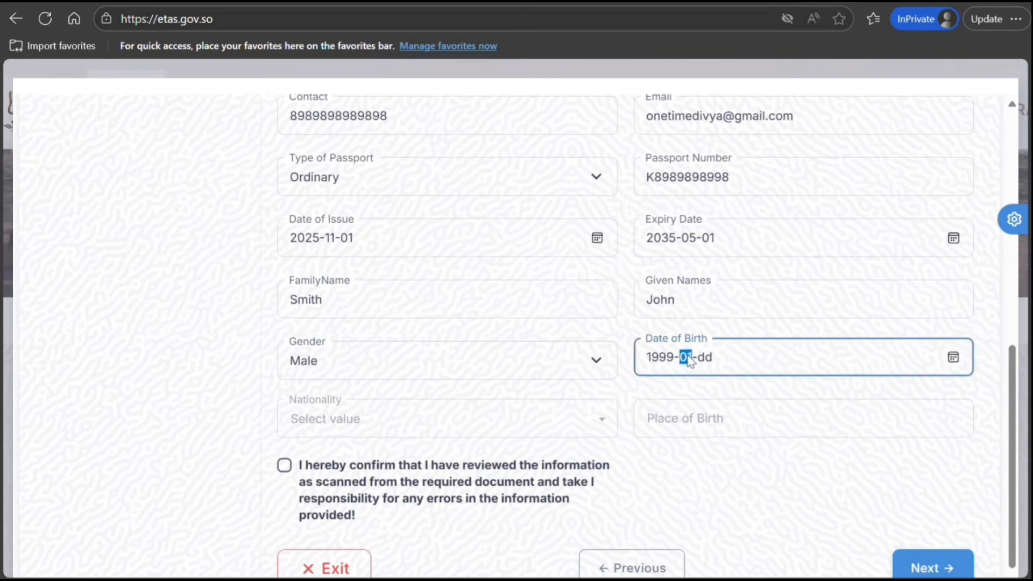
Set nationality to Canada, place of birth Toronto, and confirm the information was reviewed
left_click(483, 425)
type("Cana")
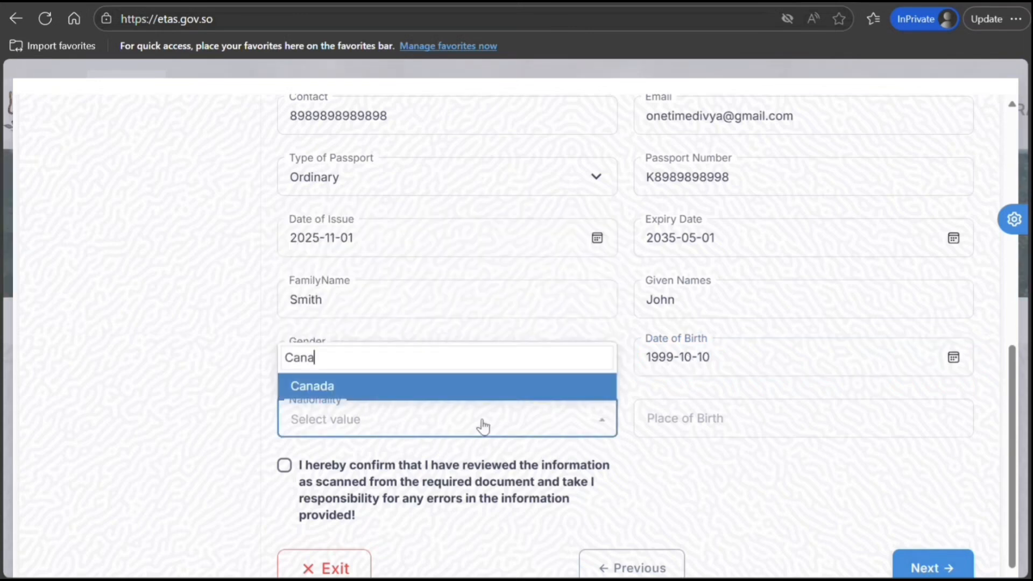
left_click(380, 397)
left_click(690, 427)
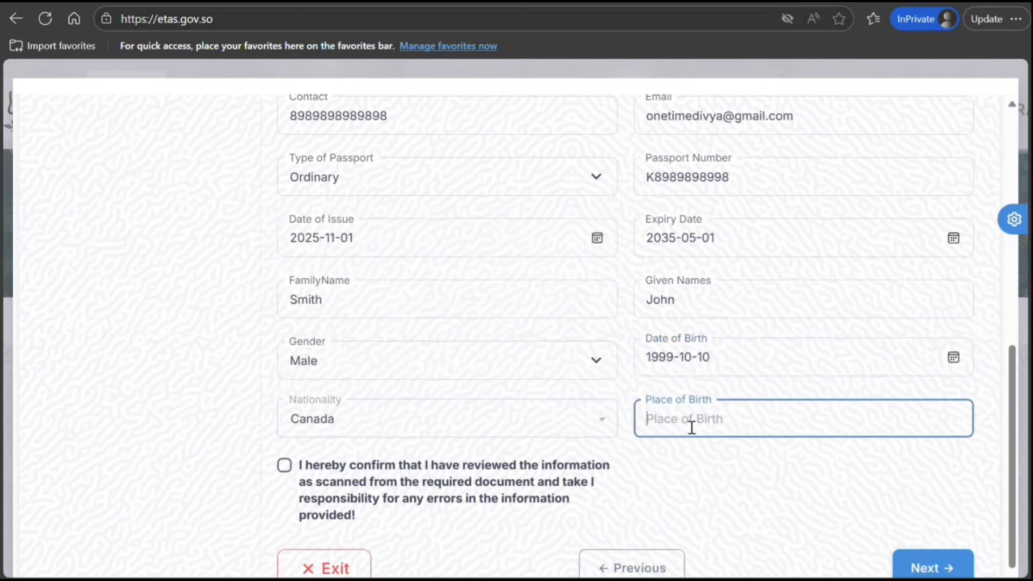
type("Toronto")
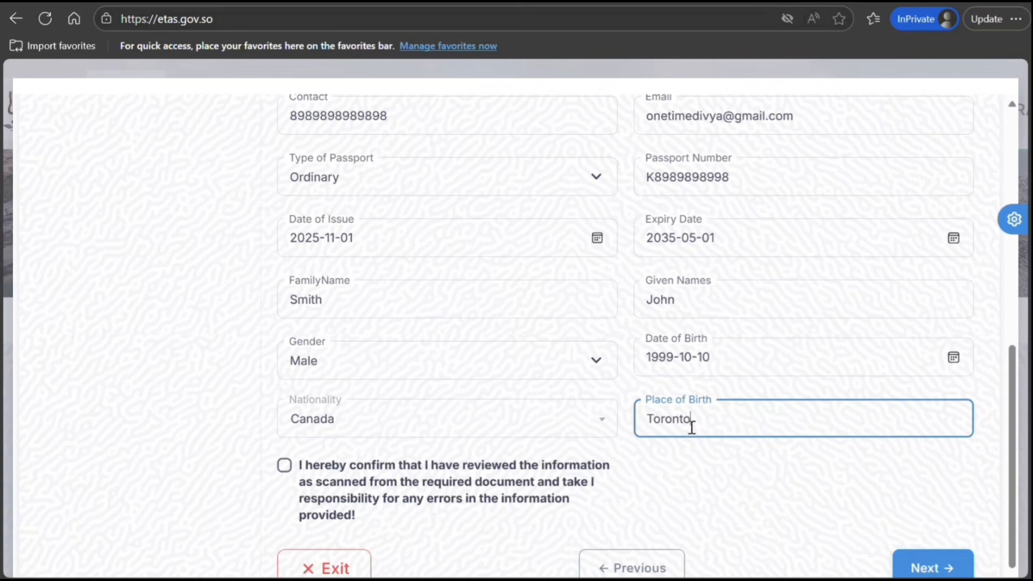
left_click(284, 464)
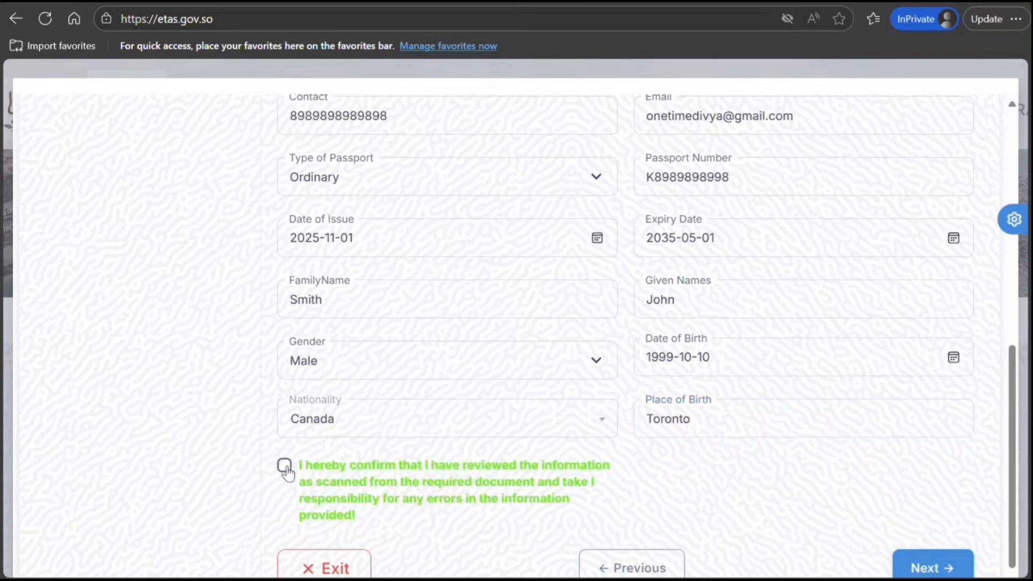
left_click(925, 566)
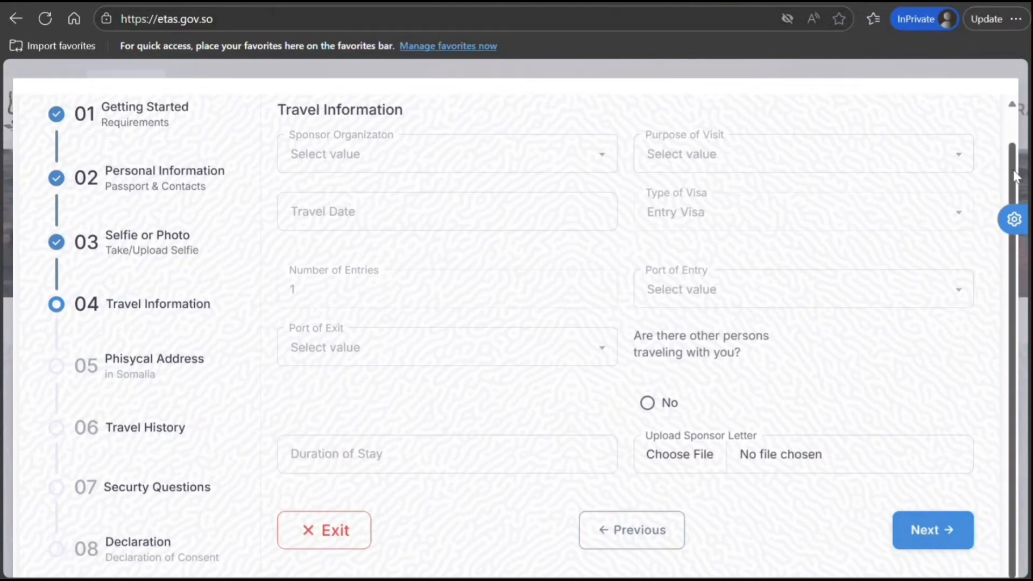
Browse the Sponsor Organization list on the Travel Information step without choosing one
scroll(1015, 176, "up", 1)
left_click(562, 201)
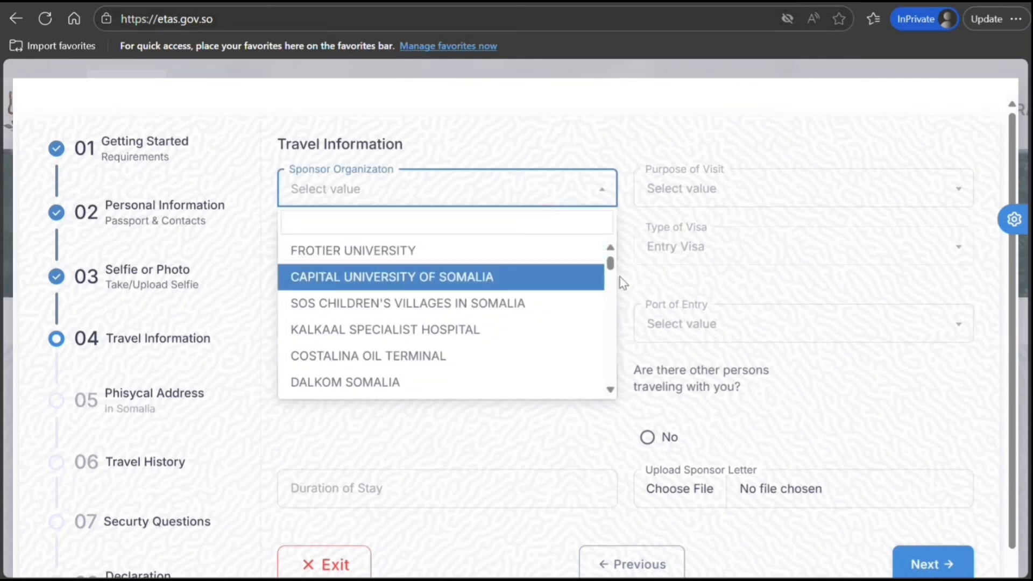
left_click_drag(612, 269, 604, 388)
Set Purpose of Visit to Holiday and Travel Date to 30 November 2025
left_click(683, 114)
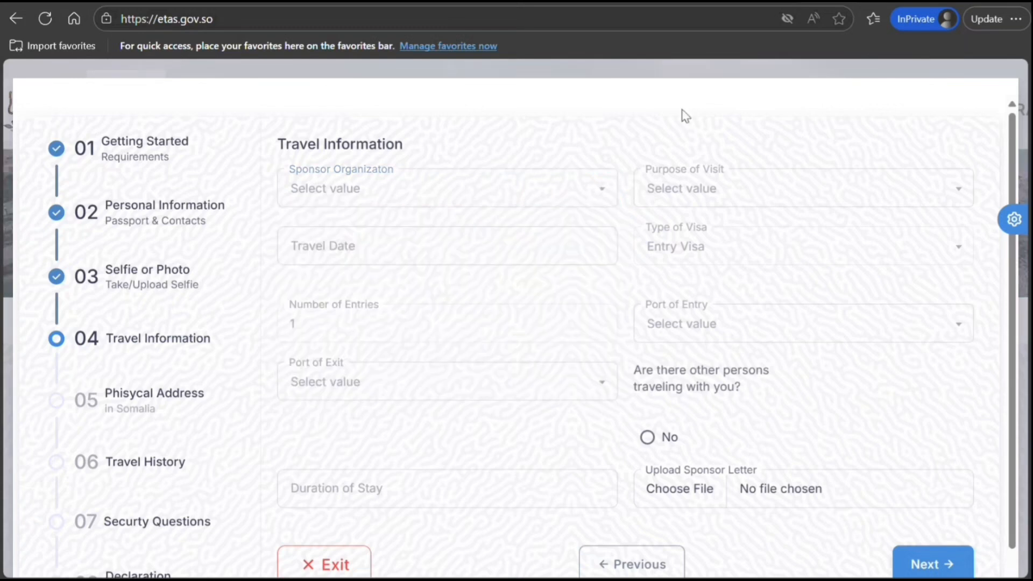
left_click(698, 199)
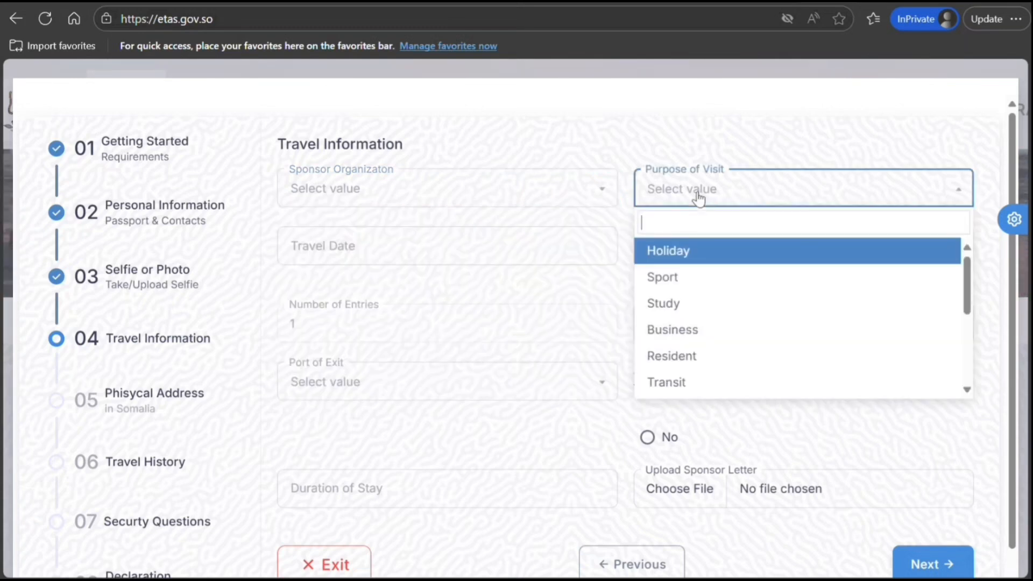
left_click(679, 251)
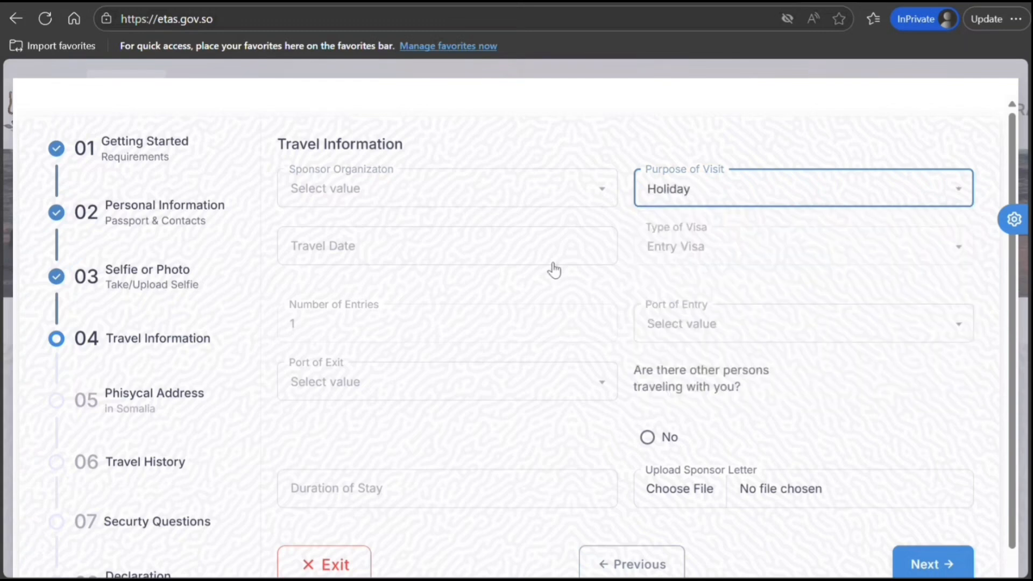
left_click(486, 258)
left_click(298, 509)
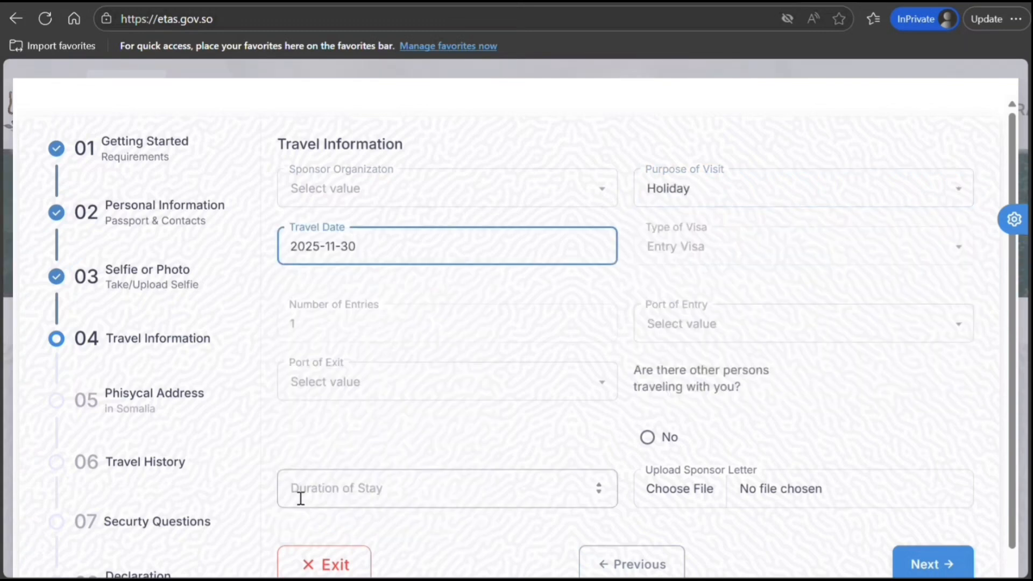
left_click(694, 256)
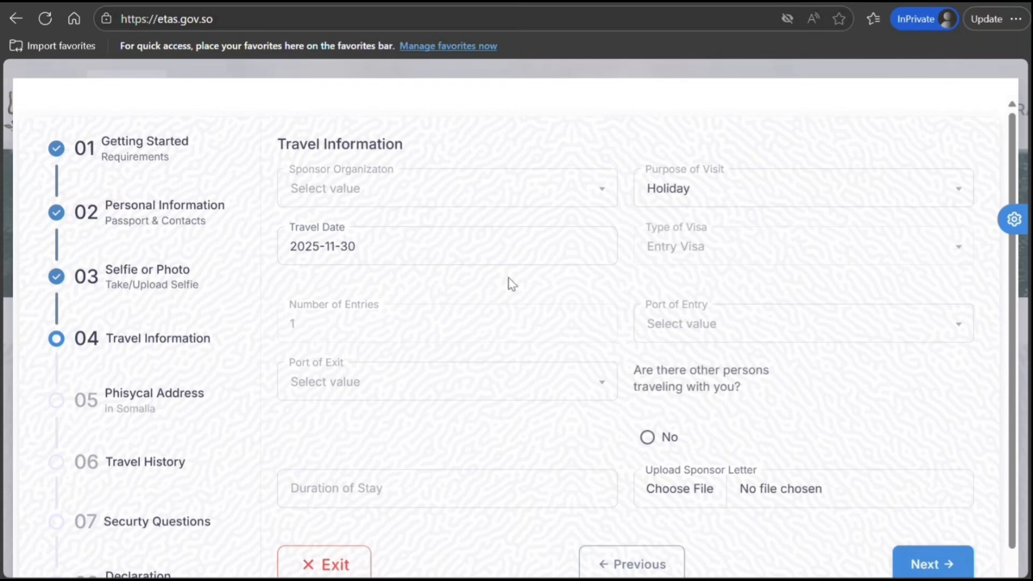
Choose Mogadishu-Adan Ade International Airport for entry and exit, with no companions
left_click(707, 325)
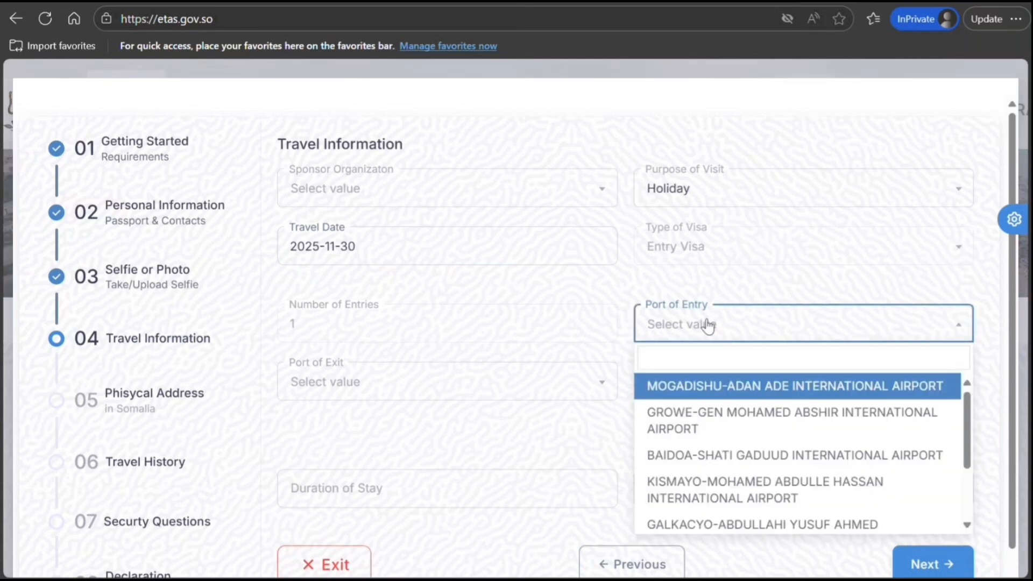
left_click(693, 388)
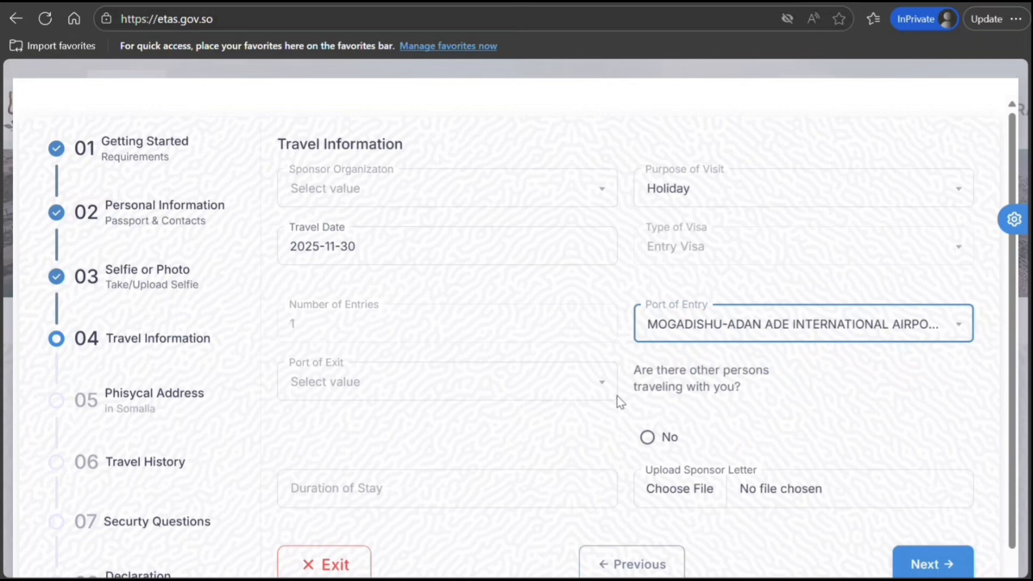
left_click(508, 402)
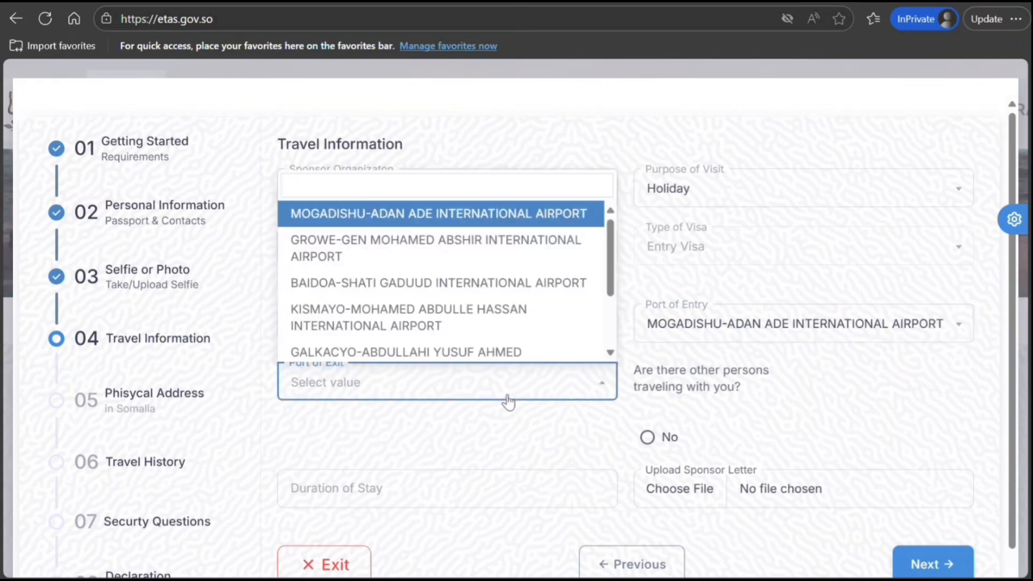
left_click(466, 215)
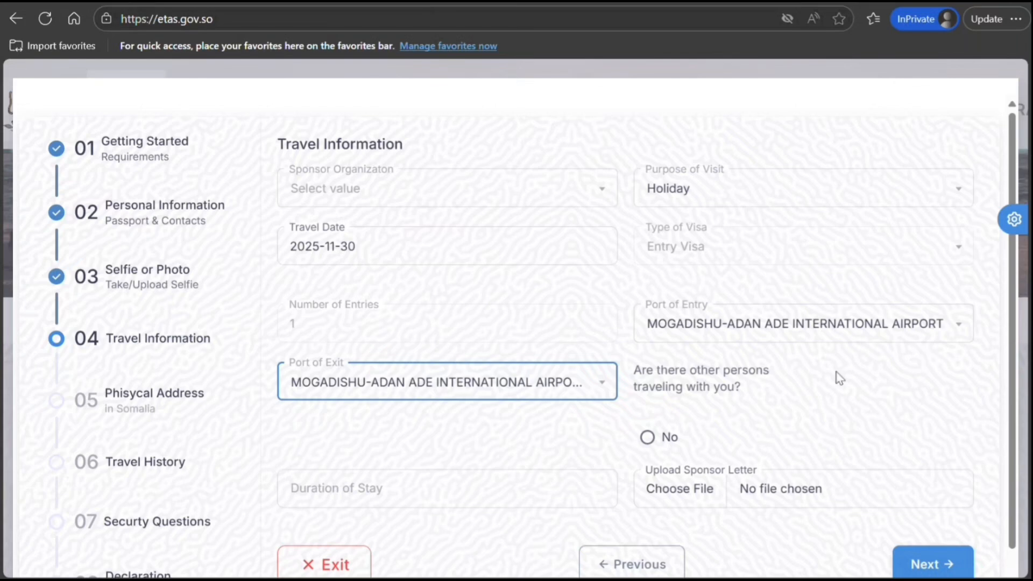
left_click(649, 438)
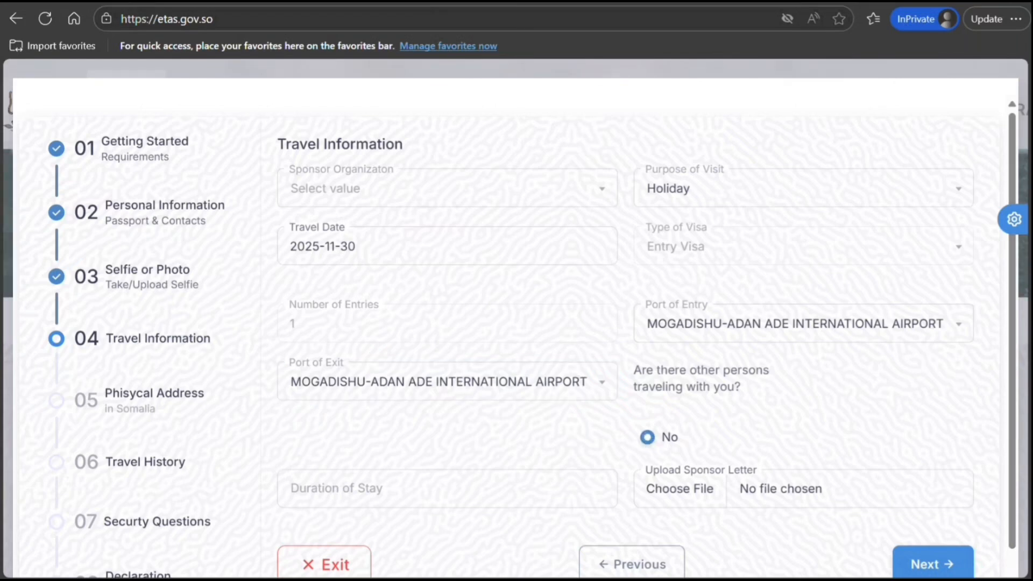
Set Duration of Stay to 10 and submit the travel details
left_click_drag(1022, 285, 1023, 298)
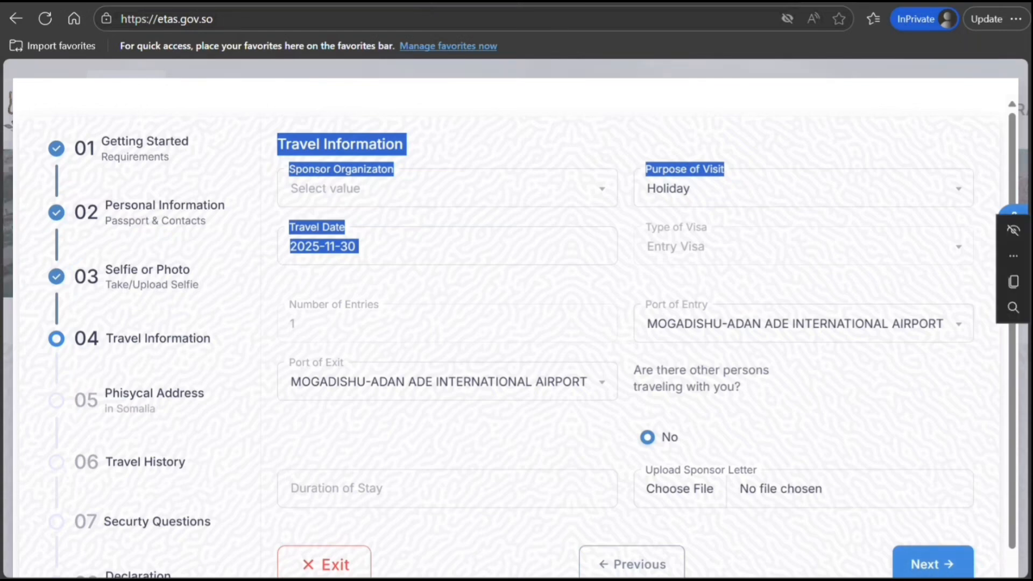
left_click(452, 452)
left_click(412, 488)
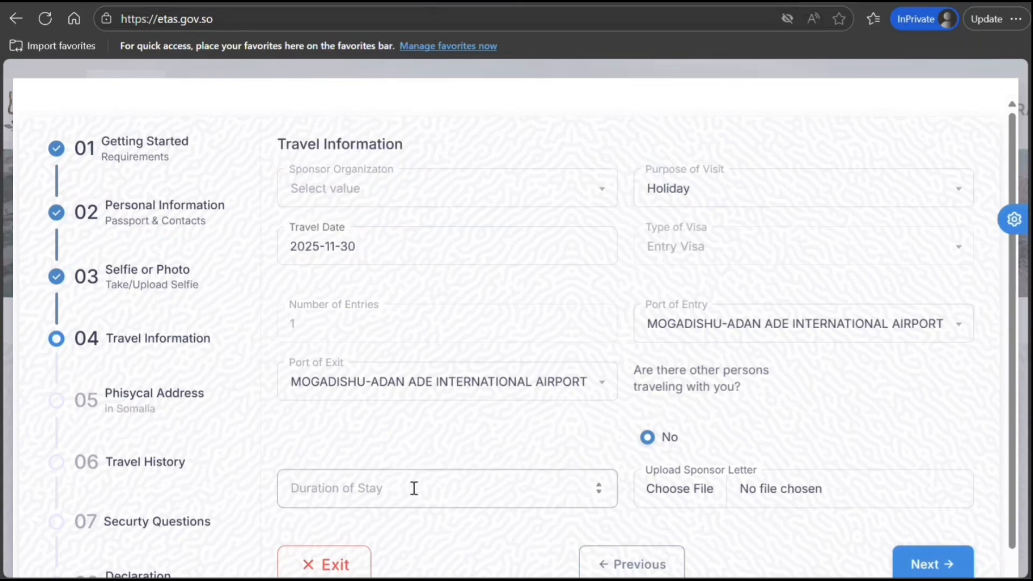
left_click(599, 485)
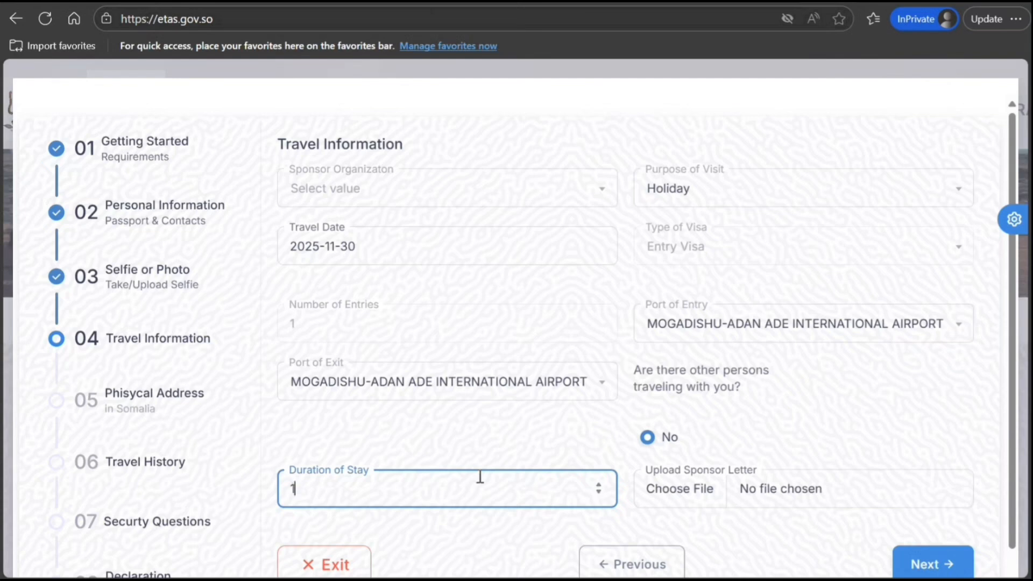
left_click(401, 422)
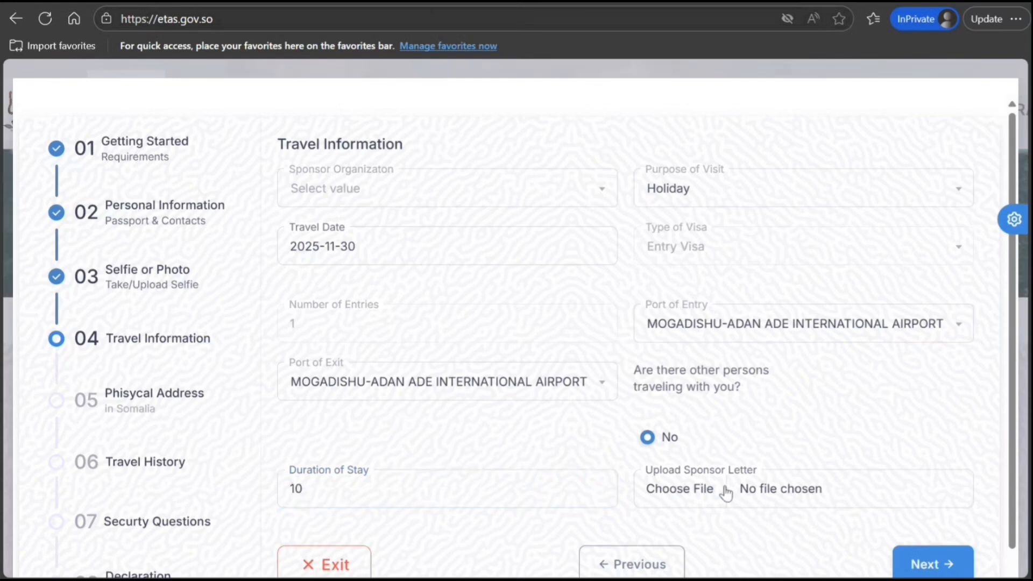
left_click(921, 563)
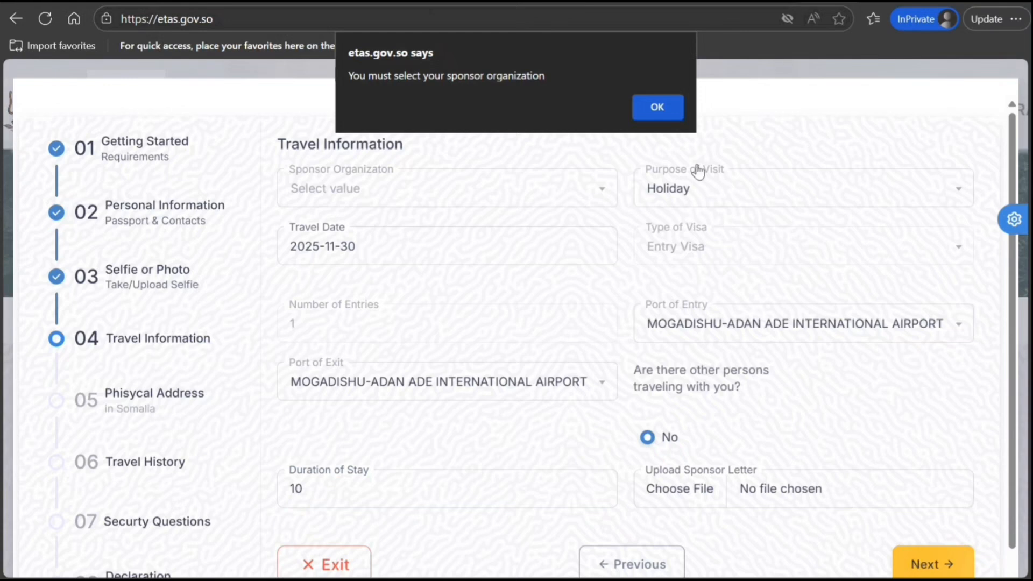
Dismiss the missing-sponsor warning and scroll far down the Sponsor Organization list
left_click(653, 107)
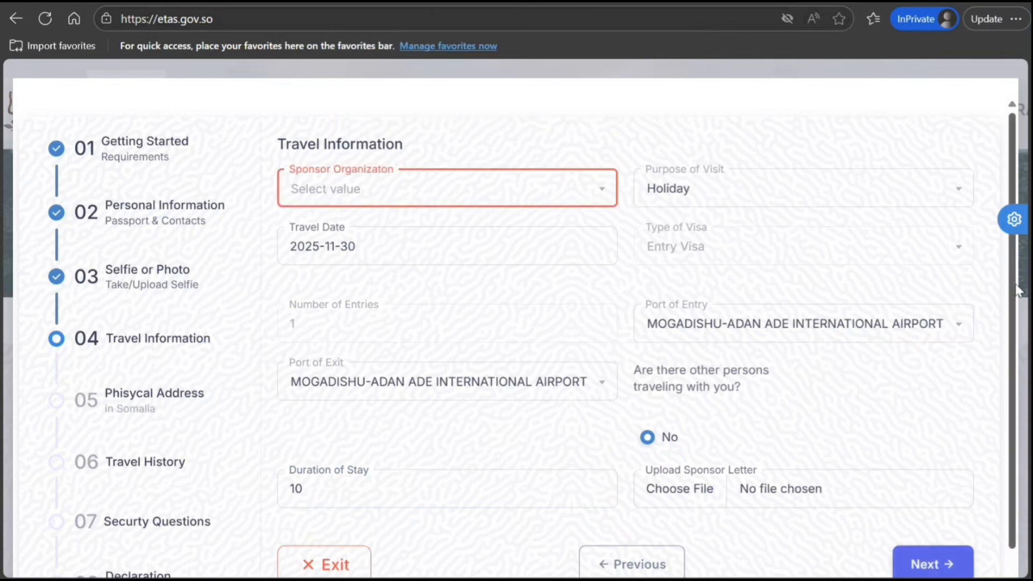
left_click(554, 187)
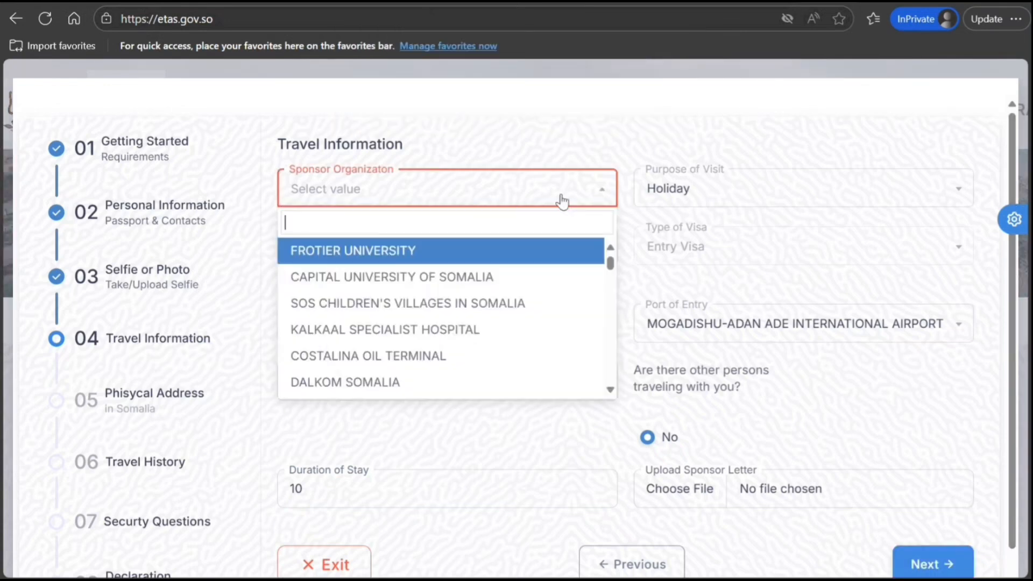
left_click(610, 390)
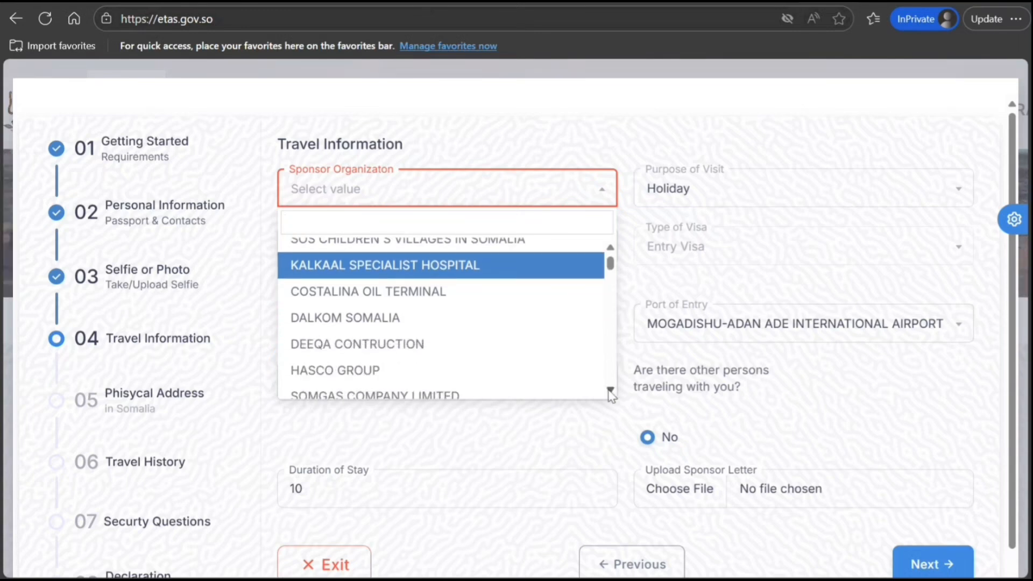
left_click(610, 391)
left_click(610, 391)
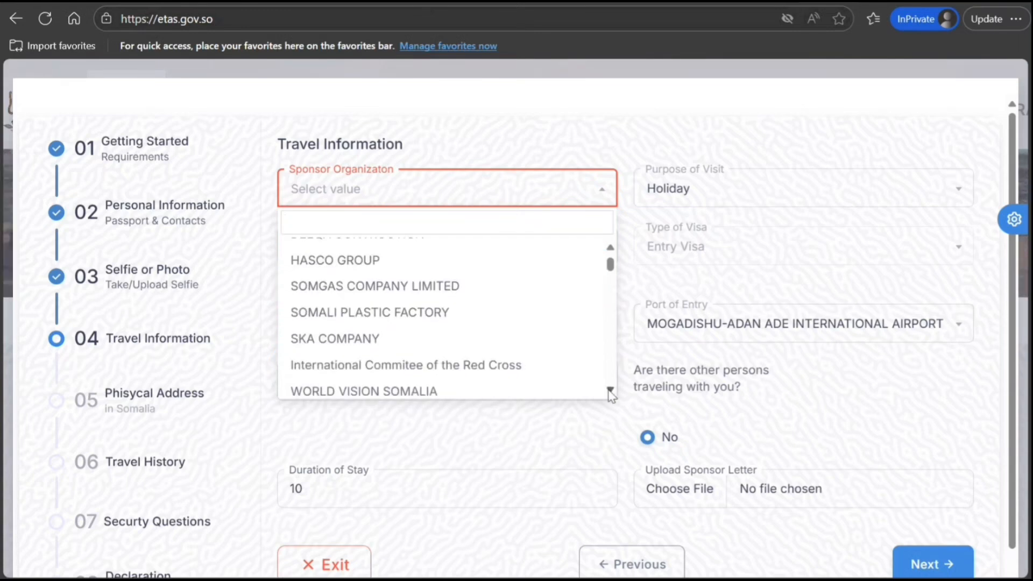
left_click(610, 391)
left_click(611, 392)
left_click(610, 391)
left_click(610, 391)
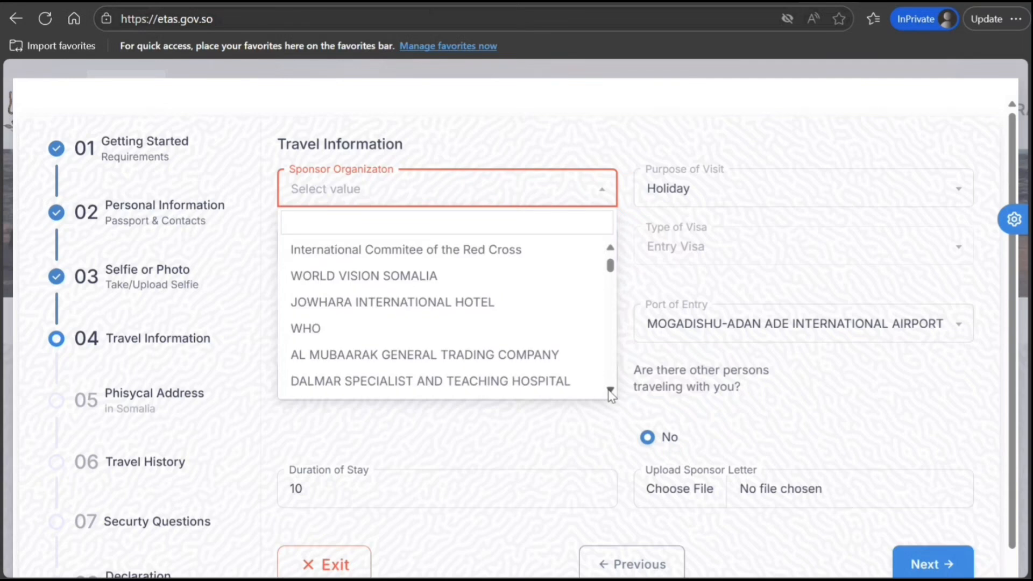
left_click(610, 391)
left_click(610, 391)
left_click(610, 392)
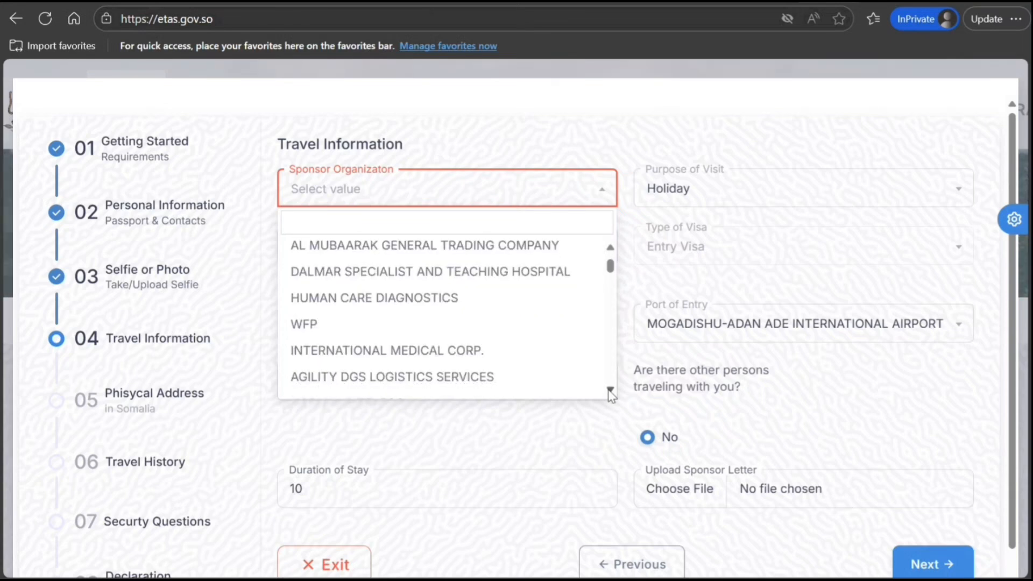
left_click(611, 392)
left_click(610, 391)
left_click(610, 391)
left_click(610, 391)
left_click(610, 391)
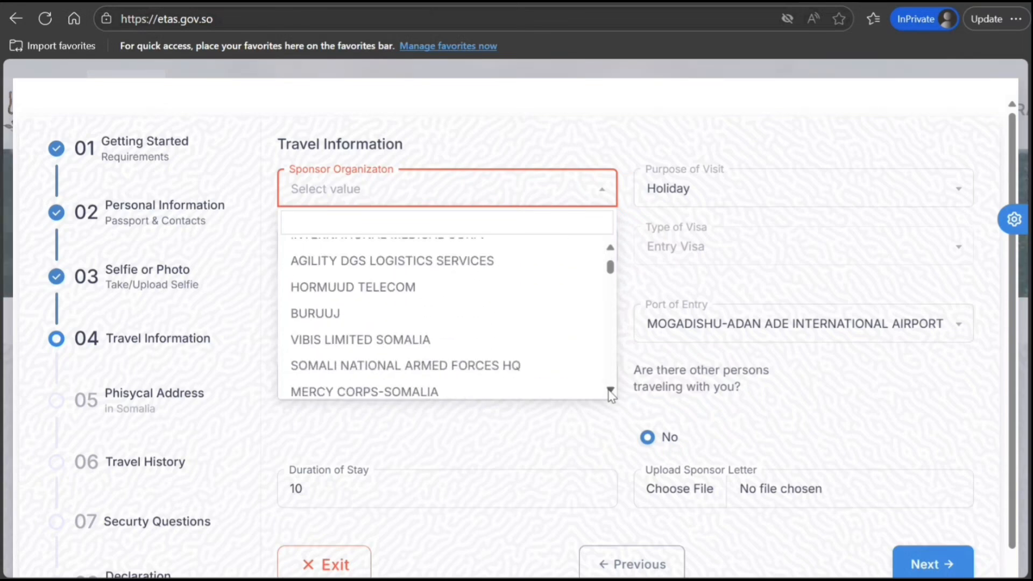
left_click(611, 391)
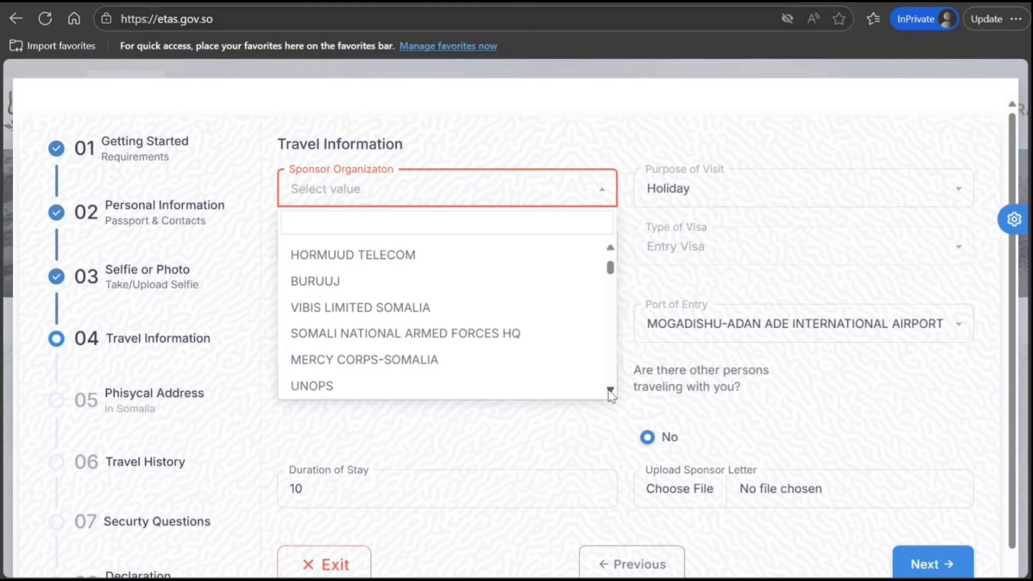
left_click(610, 391)
left_click(610, 391)
left_click(610, 391)
left_click(610, 391)
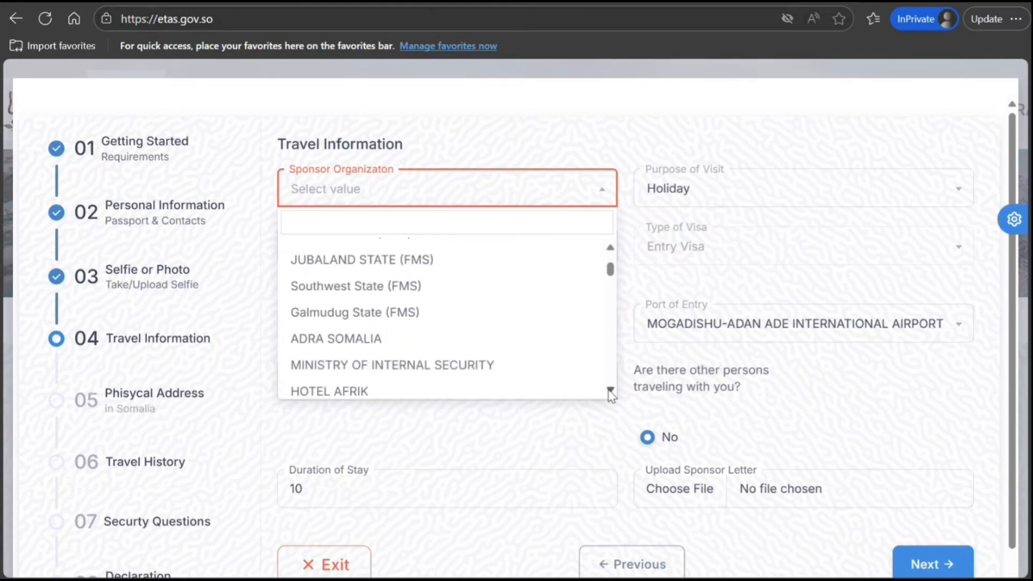
left_click(610, 391)
left_click(610, 391)
left_click(610, 391)
left_click(610, 392)
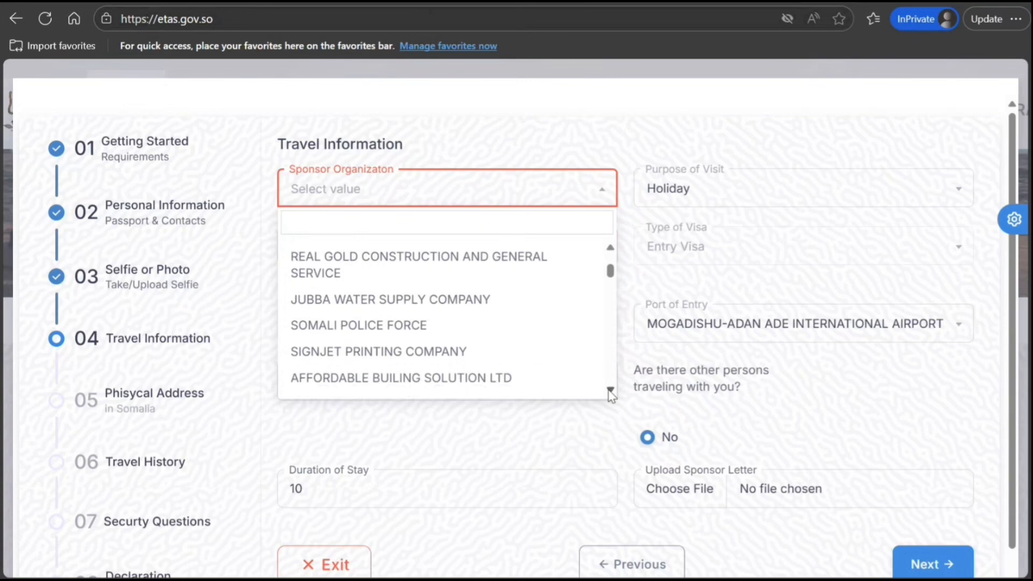
left_click(610, 391)
left_click(610, 392)
left_click(610, 391)
left_click(610, 391)
left_click(611, 391)
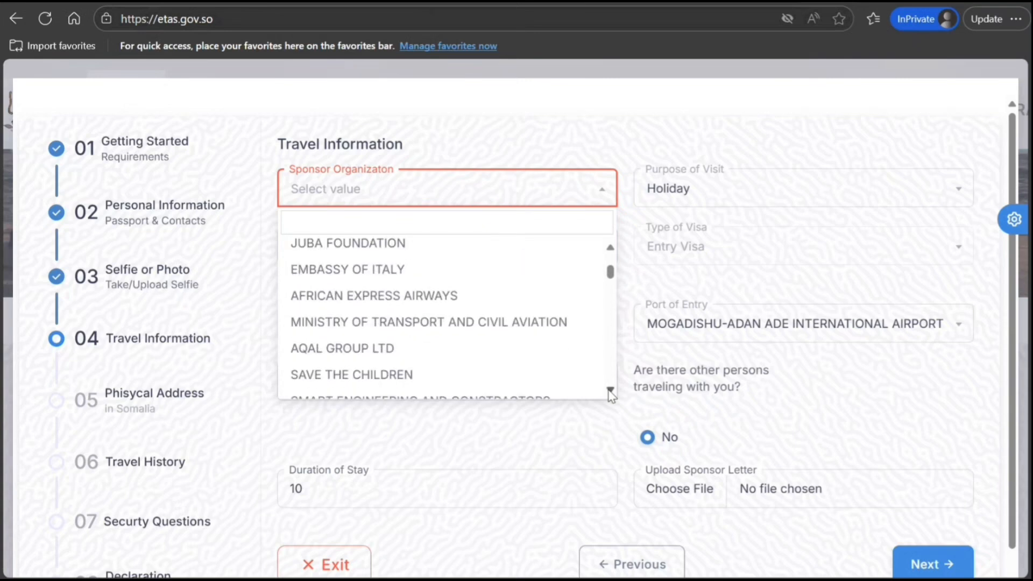
left_click(610, 391)
left_click(611, 391)
left_click(610, 391)
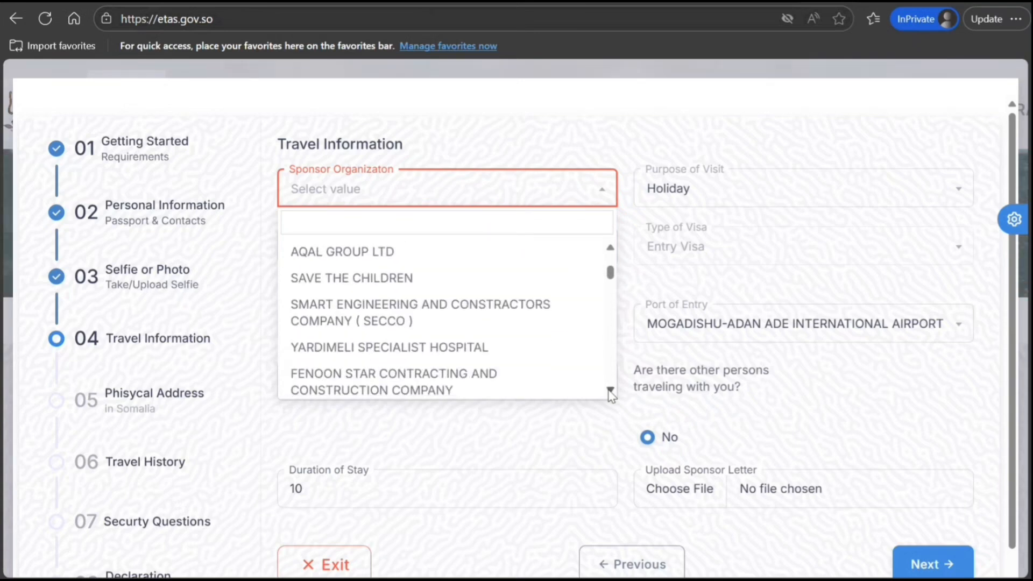
left_click(611, 391)
left_click(610, 391)
left_click(610, 391)
left_click(610, 391)
left_click(610, 391)
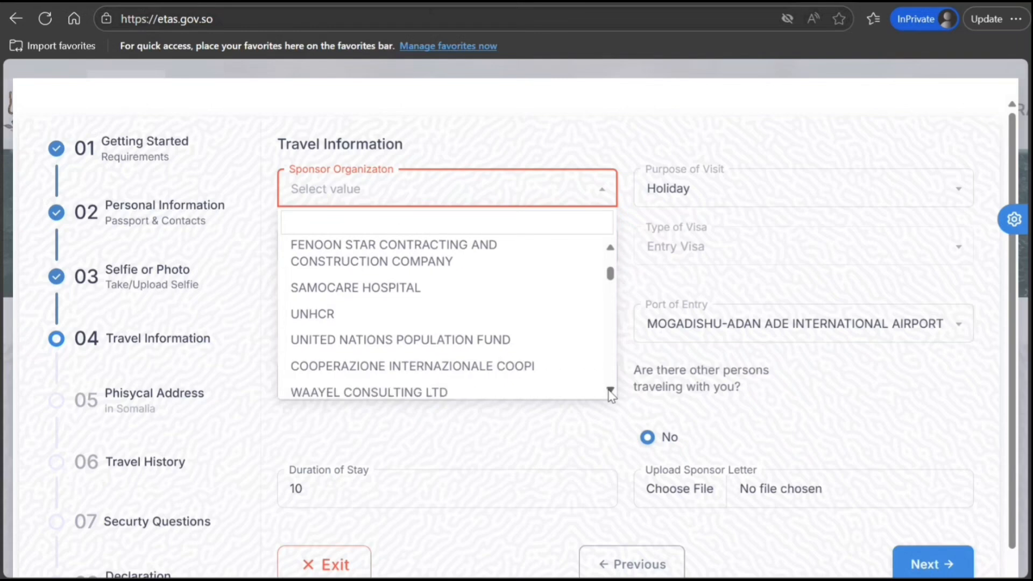
left_click(611, 391)
left_click(610, 391)
left_click(610, 391)
left_click(610, 392)
left_click(610, 391)
left_click(610, 391)
left_click(610, 391)
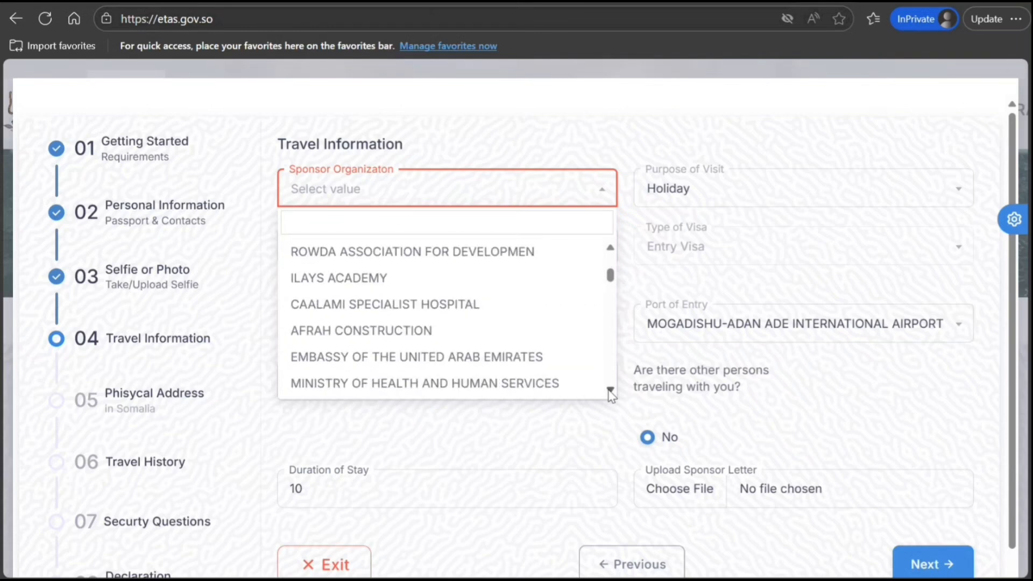
left_click(610, 391)
left_click(610, 391)
left_click(610, 391)
left_click(610, 391)
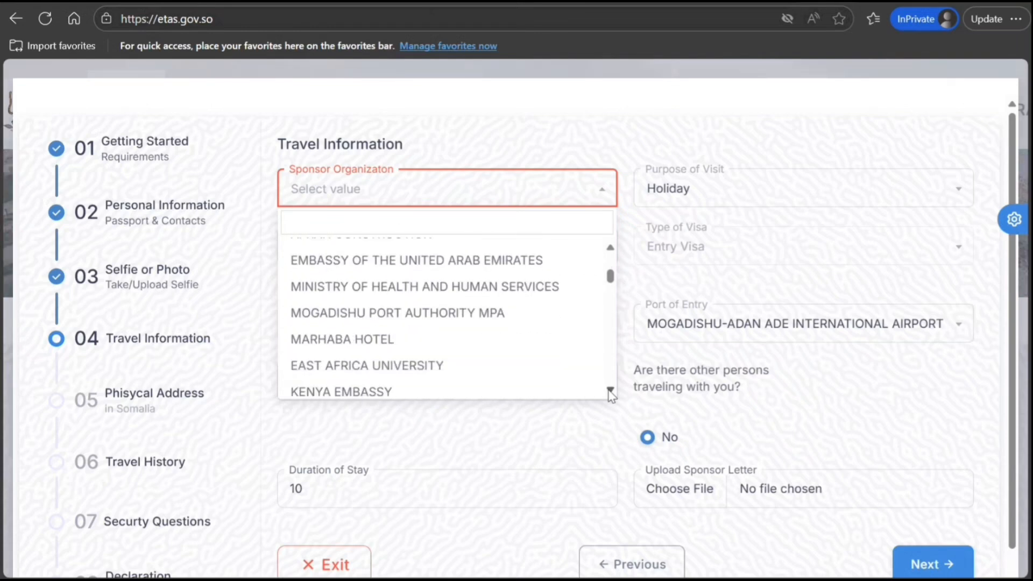
left_click(610, 392)
left_click(610, 391)
left_click(610, 391)
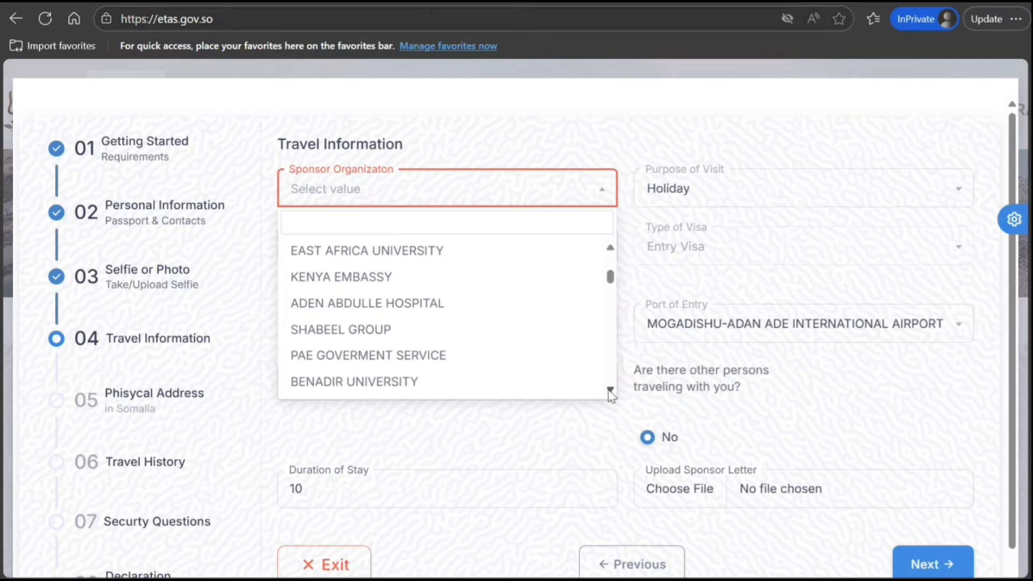
left_click(610, 391)
left_click(610, 391)
left_click(610, 392)
left_click(610, 391)
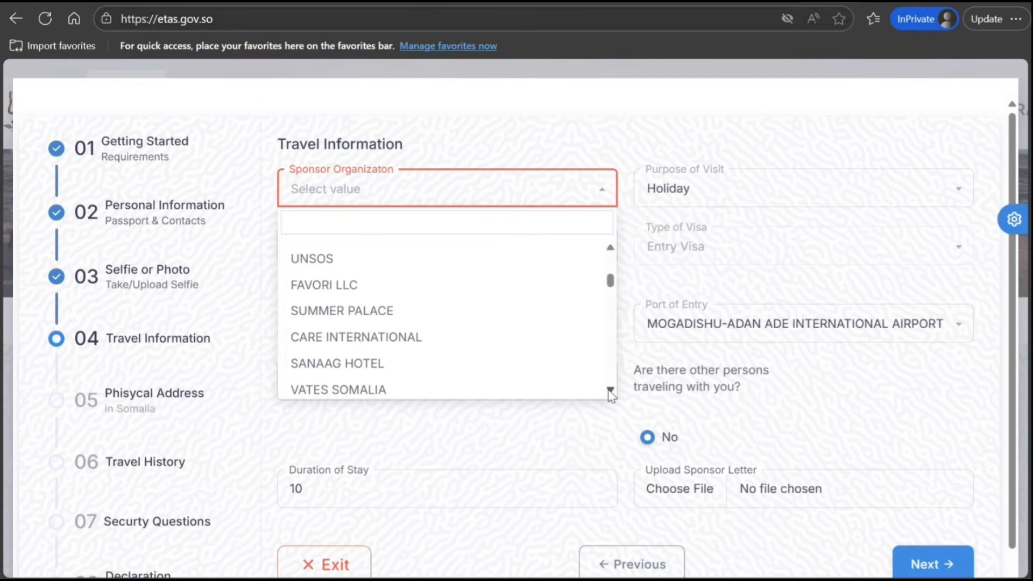
left_click(611, 391)
left_click(610, 391)
left_click(610, 391)
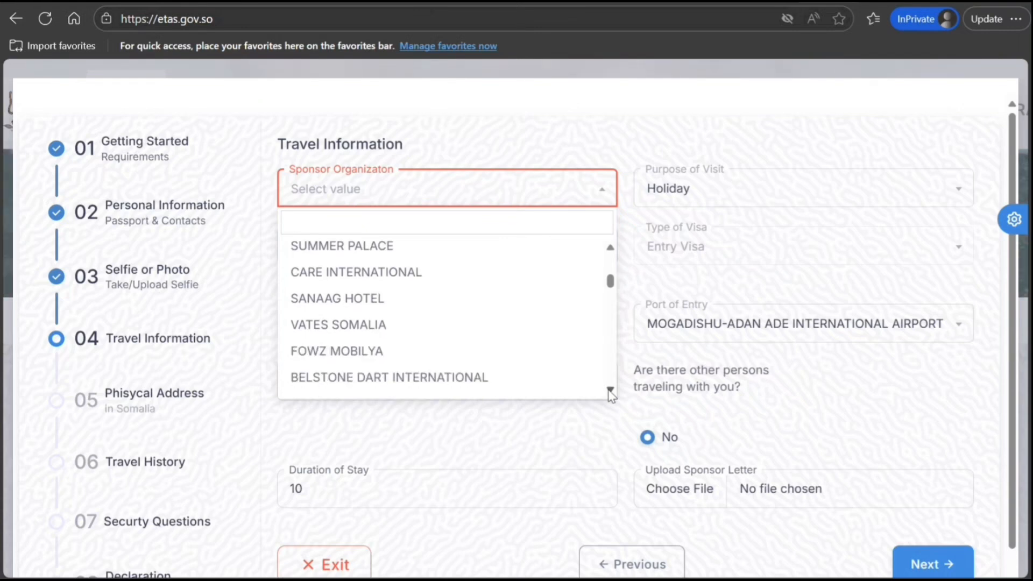
left_click(611, 391)
left_click(610, 391)
left_click(610, 391)
left_click(610, 391)
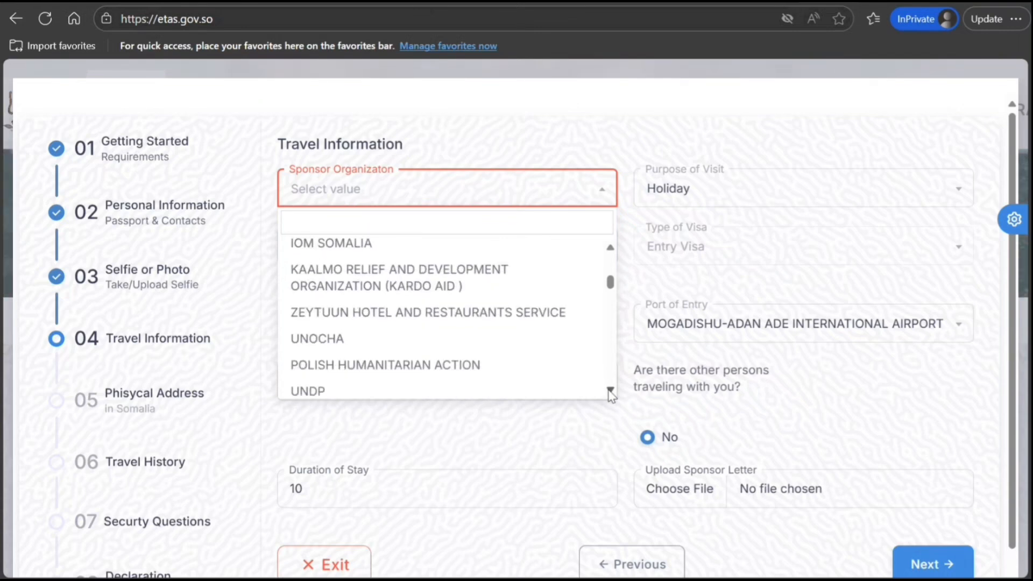
left_click(610, 391)
left_click(611, 392)
left_click(610, 391)
left_click(610, 391)
left_click(610, 391)
left_click(610, 392)
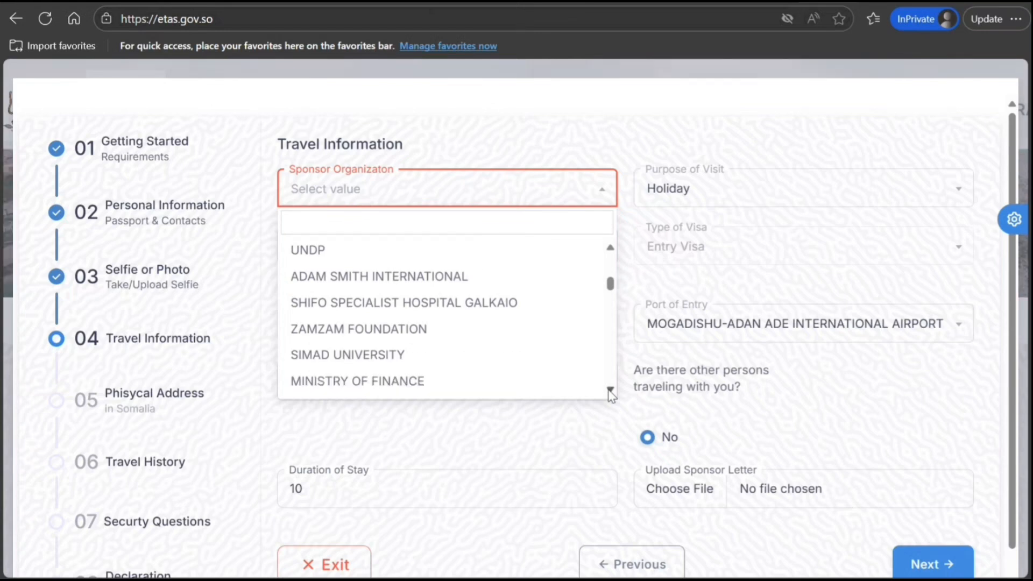
left_click(610, 391)
left_click(610, 391)
left_click(610, 391)
left_click(610, 392)
left_click(610, 391)
left_click(610, 391)
left_click(610, 391)
left_click(611, 392)
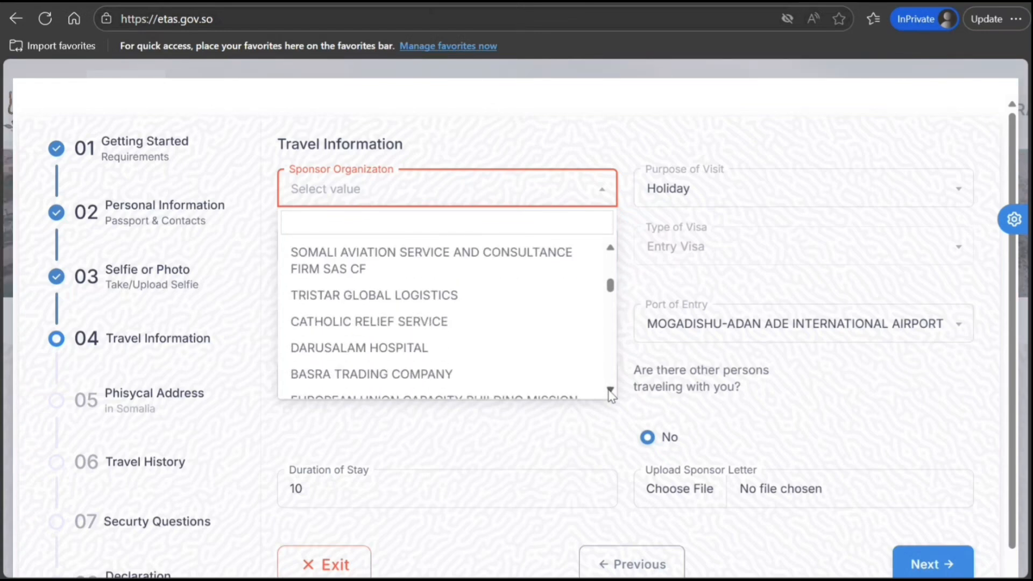
left_click(610, 391)
left_click(610, 391)
left_click(610, 392)
left_click(610, 391)
left_click(610, 391)
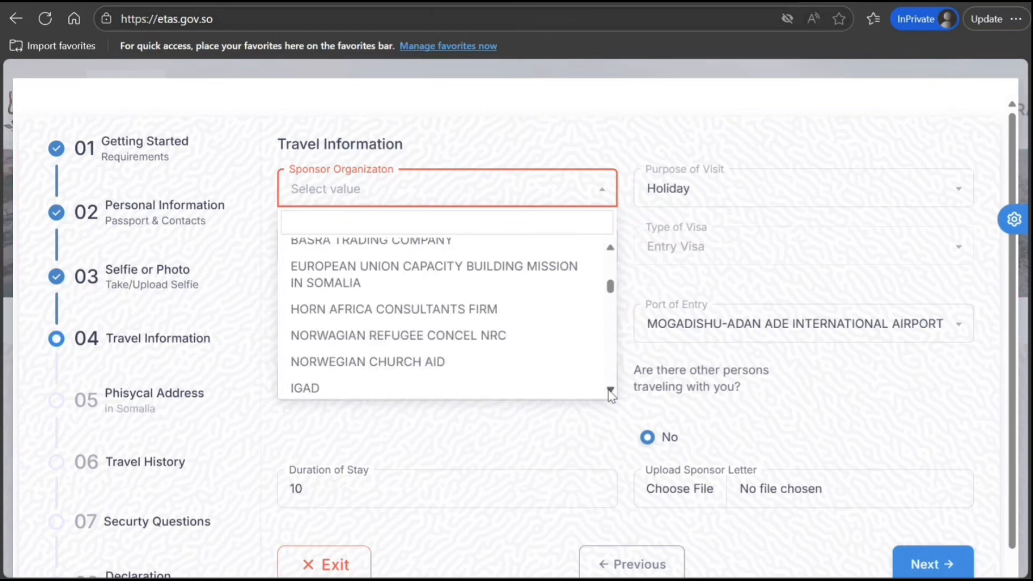
left_click(610, 391)
left_click(610, 391)
left_click(610, 391)
left_click(610, 391)
left_click(611, 391)
left_click(610, 391)
left_click(610, 391)
left_click(610, 391)
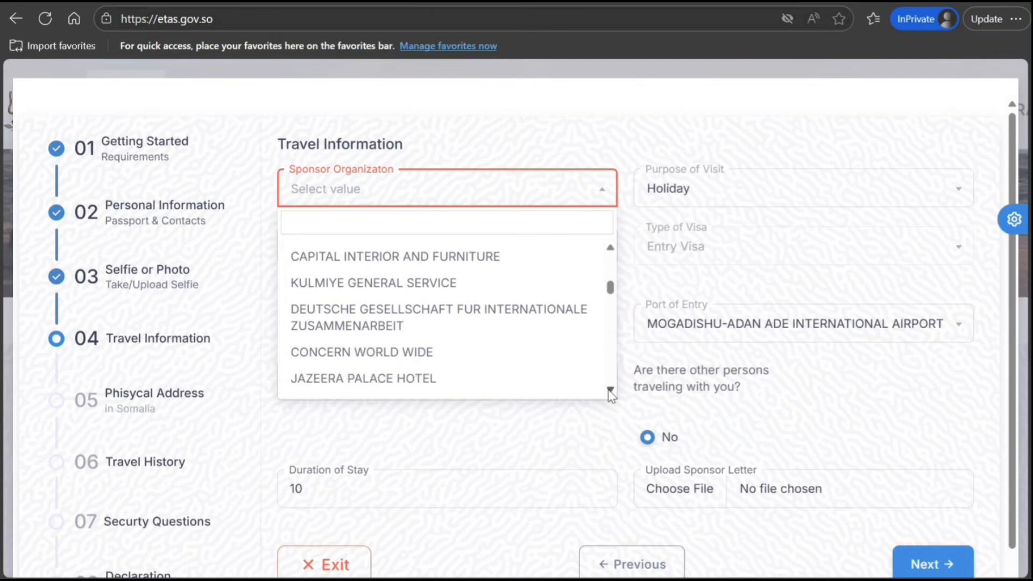
left_click(610, 390)
left_click(610, 390)
left_click(610, 390)
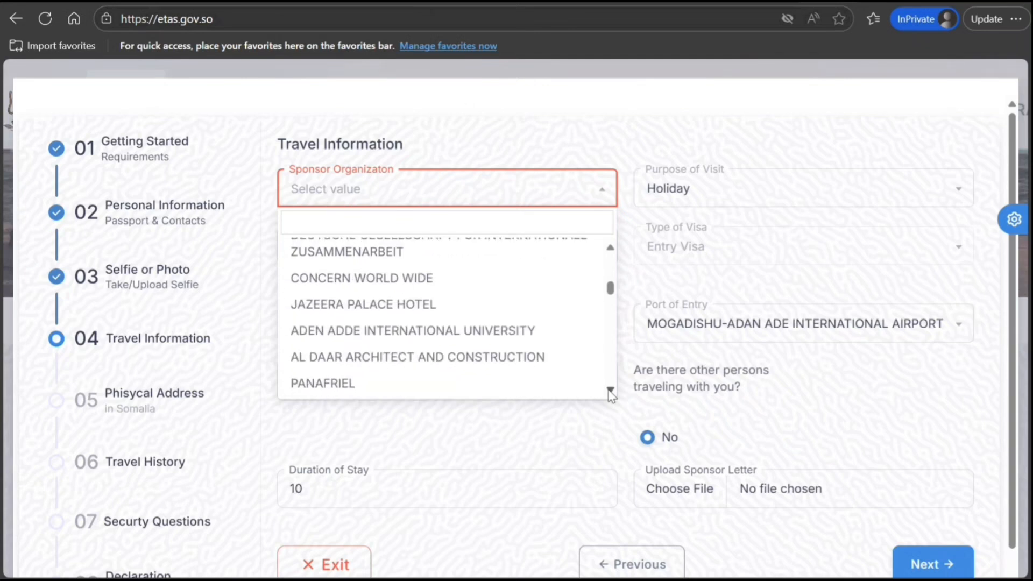
left_click(610, 390)
left_click(610, 390)
left_click(610, 390)
left_click(611, 390)
left_click(610, 390)
left_click(610, 390)
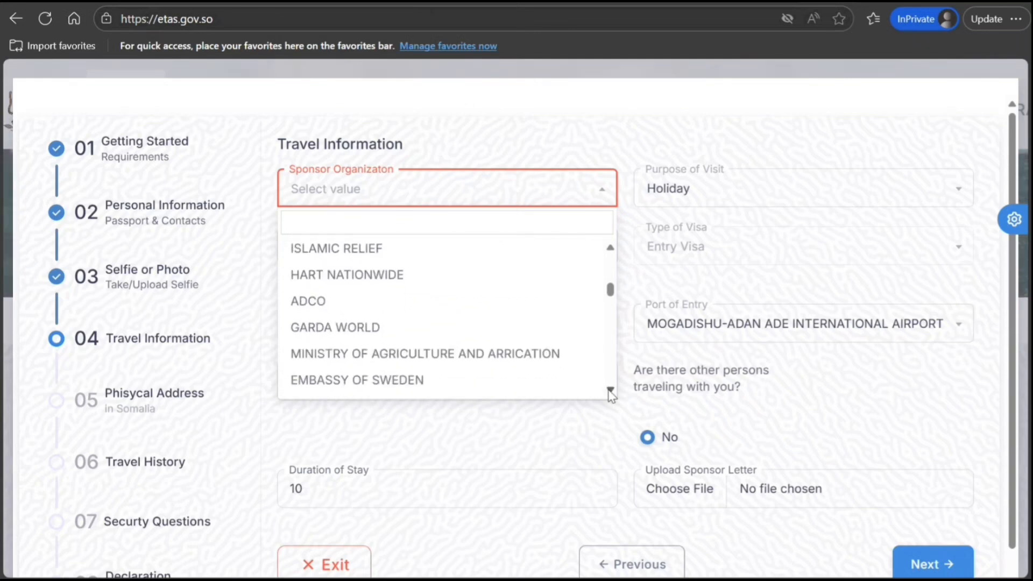
left_click(611, 390)
left_click(610, 390)
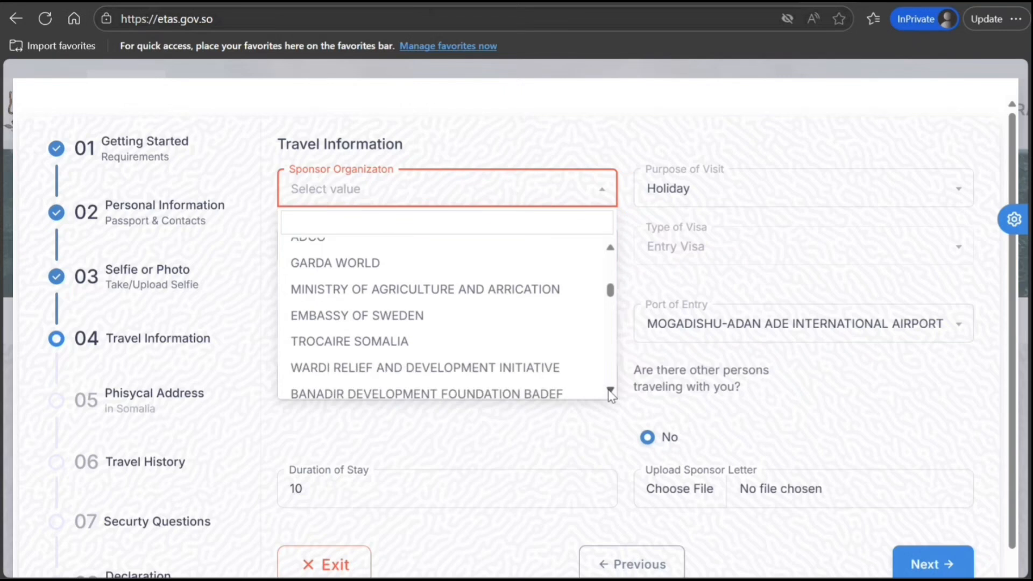
left_click(611, 390)
left_click(610, 390)
left_click(610, 390)
left_click(610, 390)
left_click(610, 390)
left_click(610, 390)
left_click(610, 390)
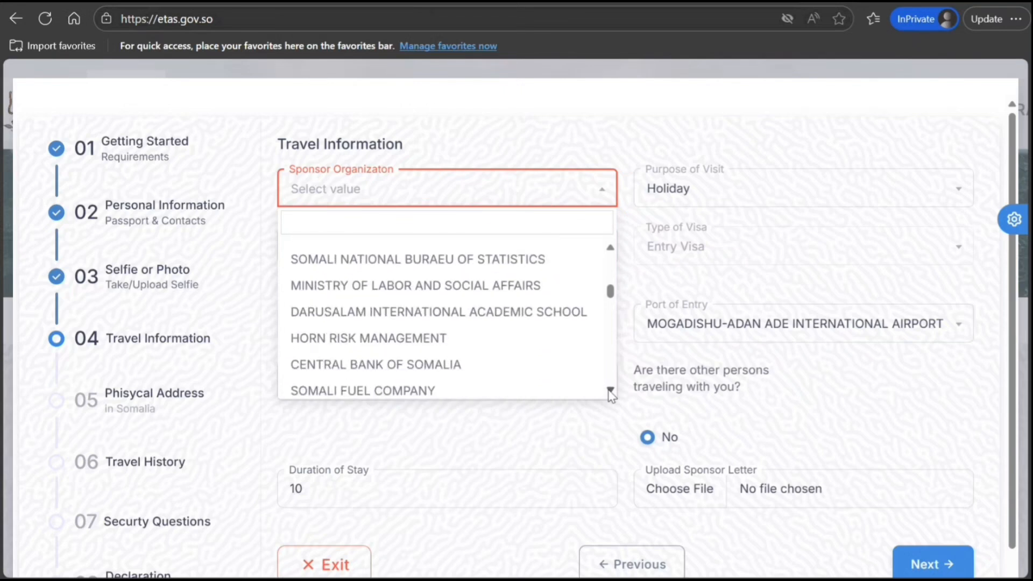
left_click(610, 391)
left_click(610, 390)
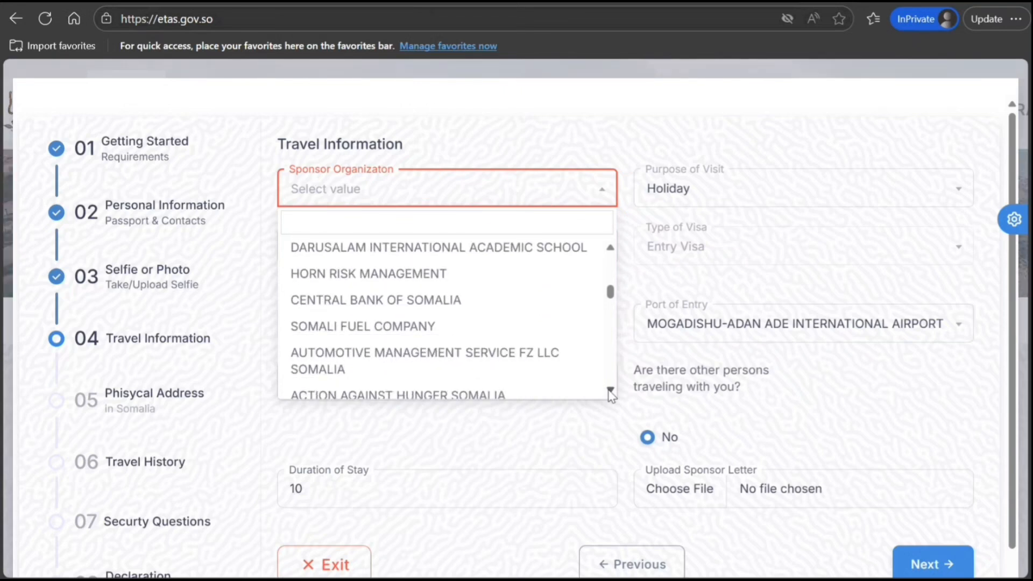
left_click(610, 390)
left_click(610, 390)
left_click(610, 390)
left_click(610, 390)
left_click(610, 390)
left_click(610, 390)
left_click(610, 390)
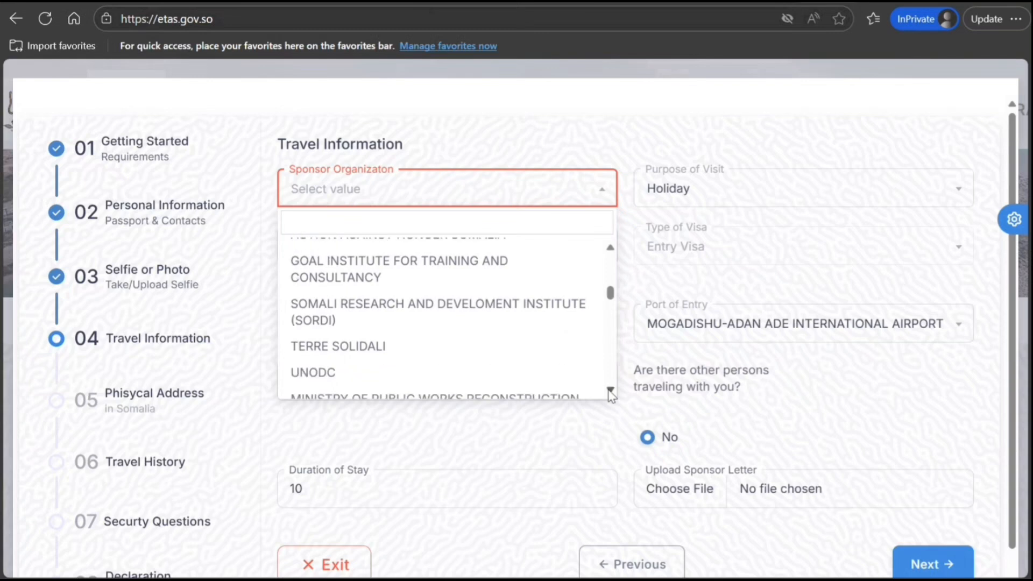
left_click(610, 390)
left_click(610, 390)
left_click(610, 390)
left_click(610, 390)
left_click(610, 390)
left_click(611, 390)
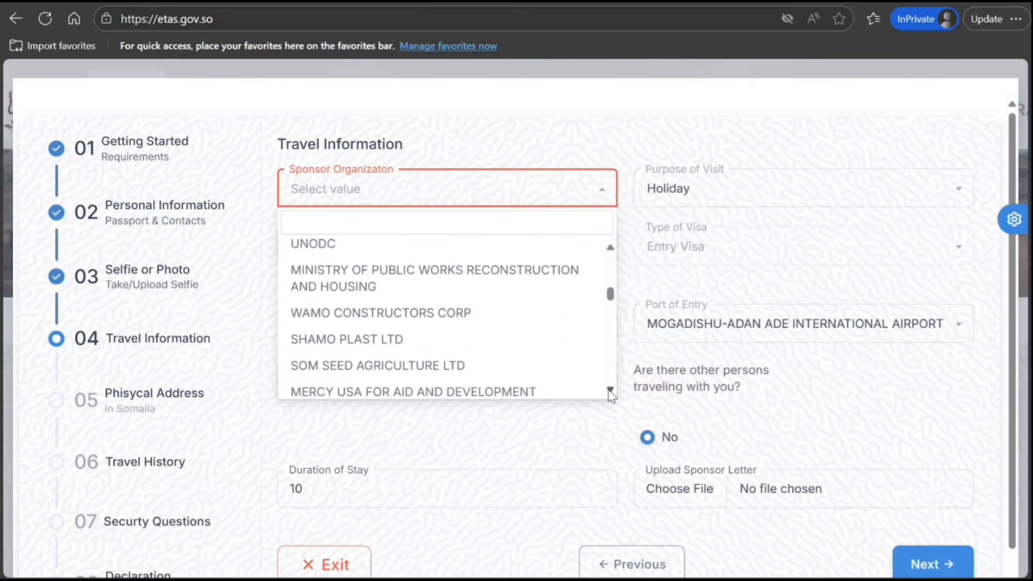
left_click(610, 390)
left_click(610, 390)
left_click(610, 391)
left_click(610, 390)
left_click(610, 390)
left_click(610, 390)
left_click(610, 390)
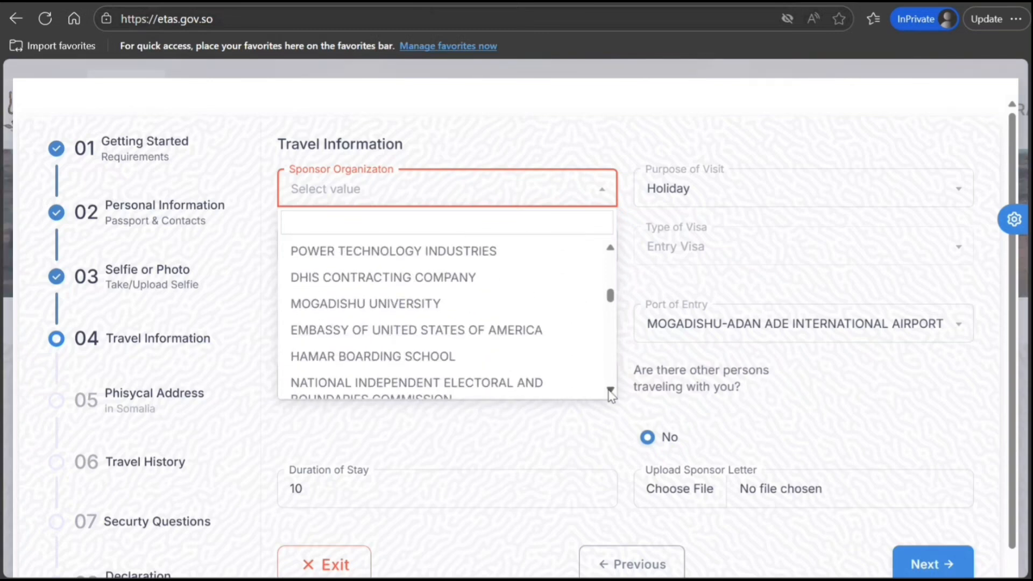
left_click(610, 390)
left_click(610, 390)
left_click(610, 390)
left_click(610, 391)
left_click(610, 390)
left_click(610, 390)
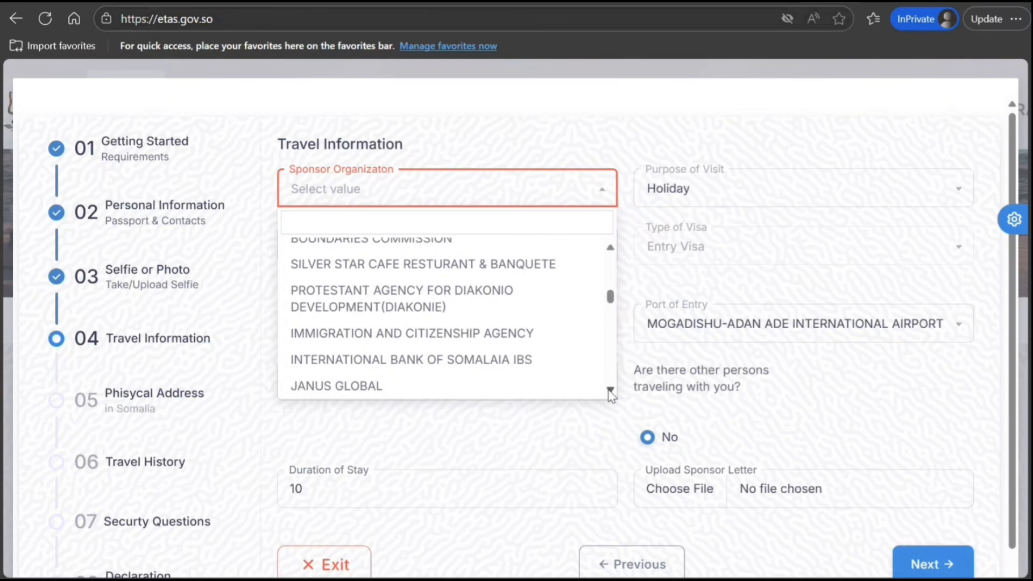
left_click(610, 390)
left_click(610, 390)
left_click(610, 390)
left_click(610, 390)
left_click(610, 390)
left_click(610, 390)
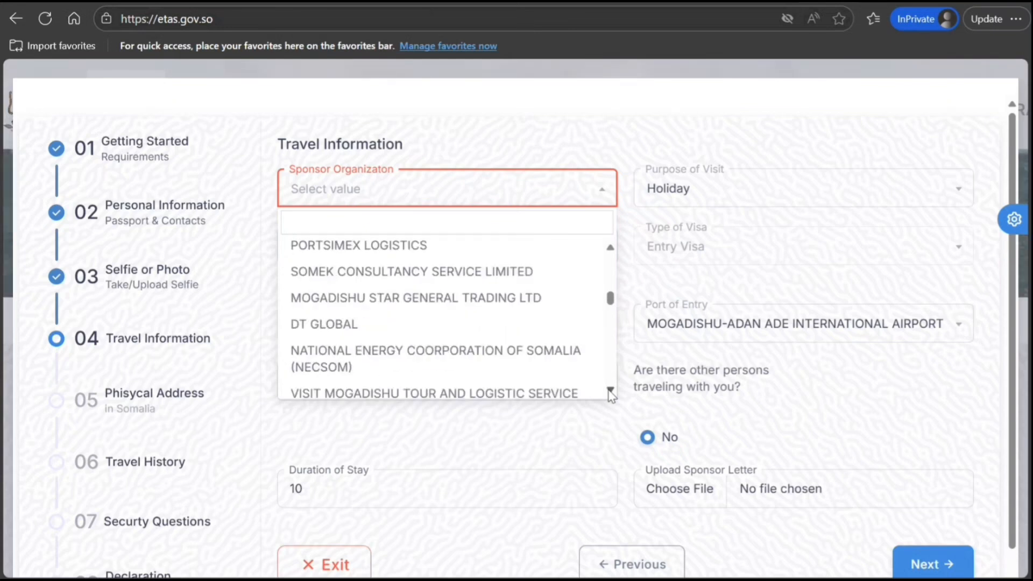
left_click(610, 390)
left_click(610, 391)
left_click(610, 390)
left_click(610, 390)
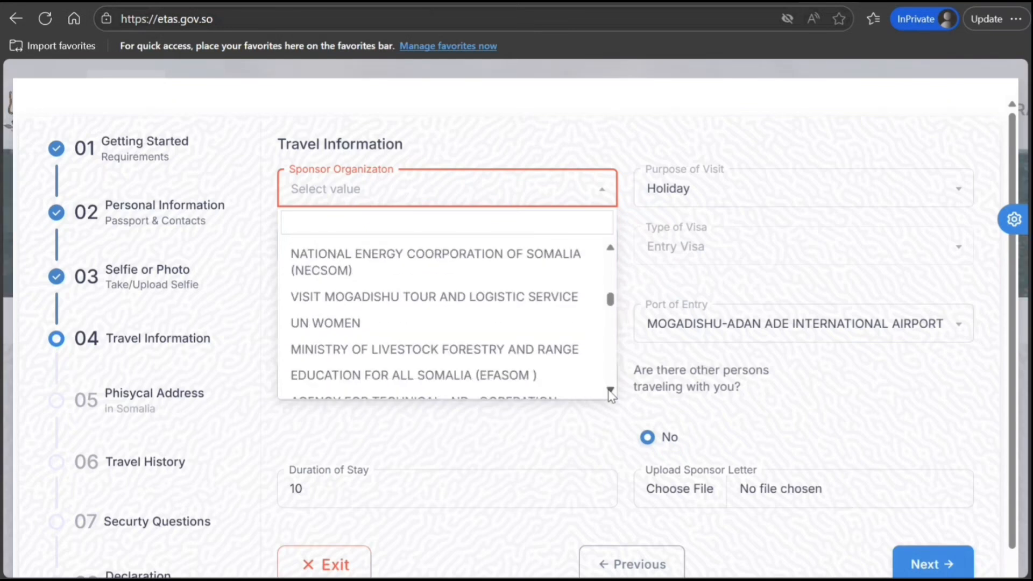
left_click(610, 390)
left_click(610, 390)
left_click(610, 390)
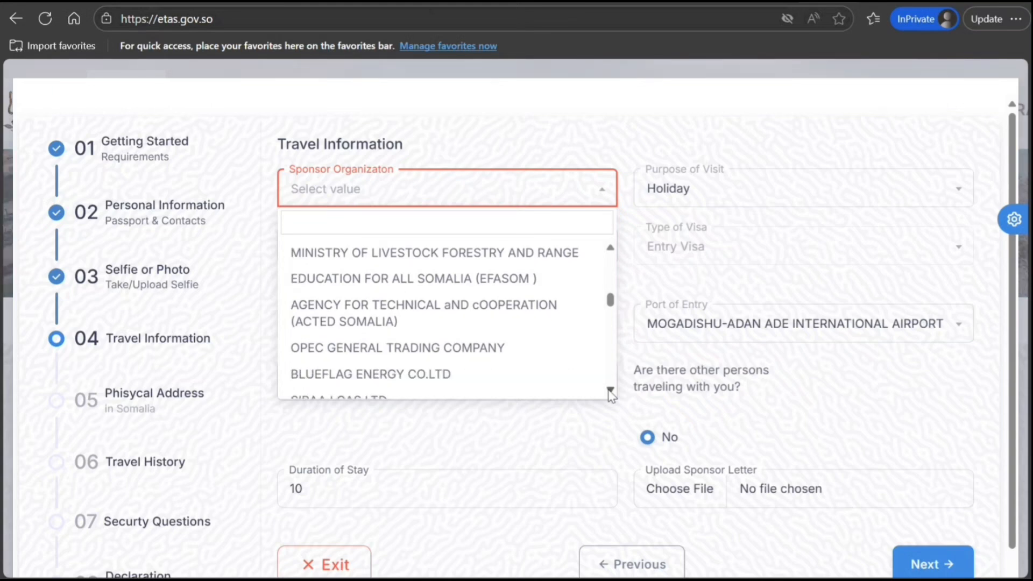
left_click(610, 390)
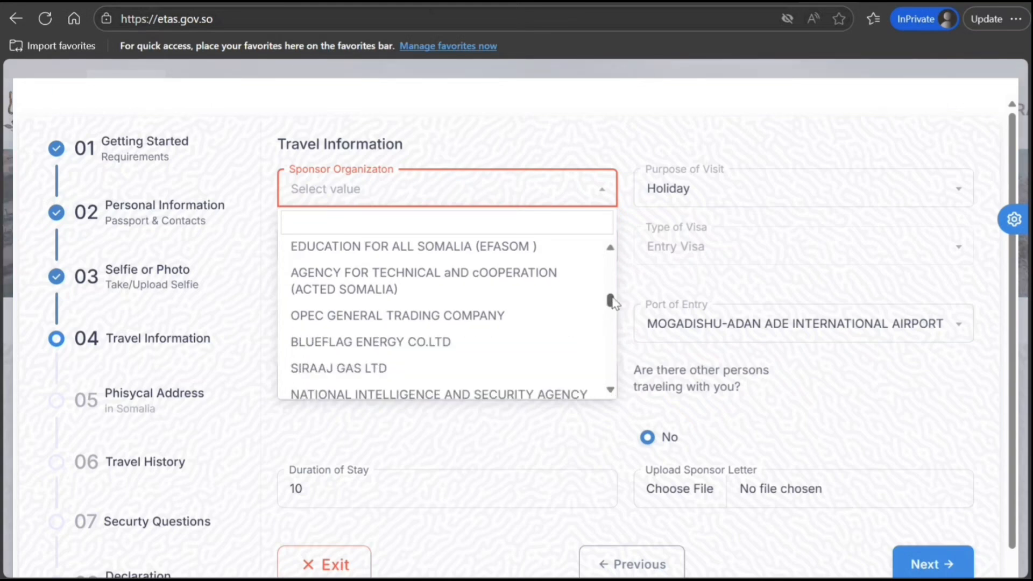
Search 'hotel', pick PALM RESORT HOTEL as sponsor organization, and attempt to continue
left_click_drag(613, 302, 617, 247)
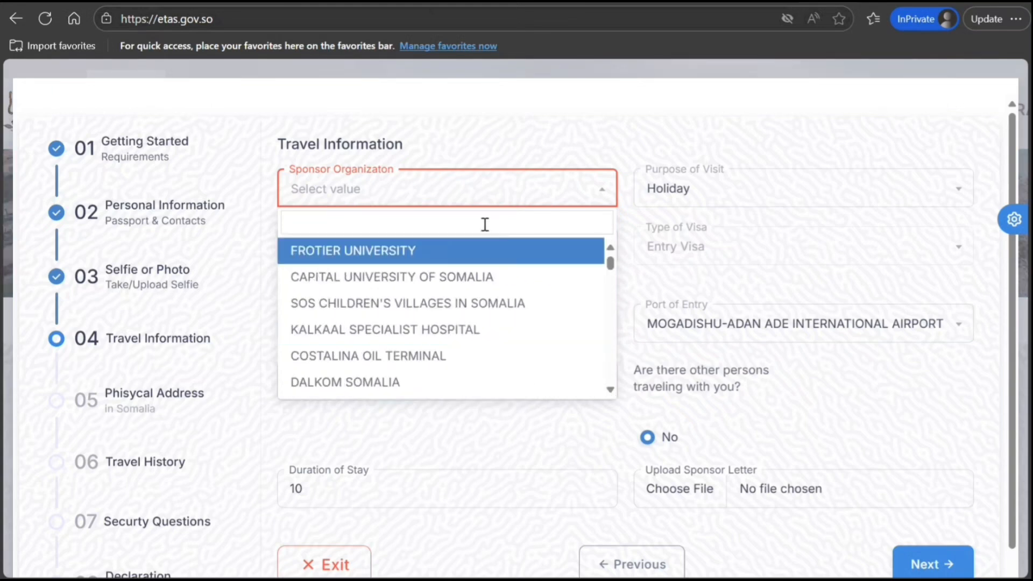
type("hotel")
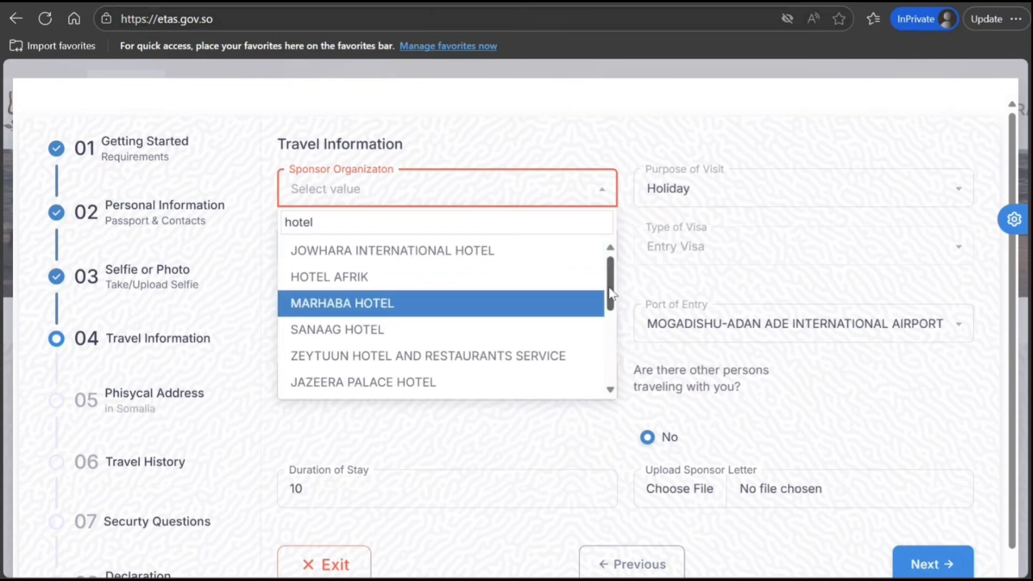
left_click_drag(611, 293, 600, 366)
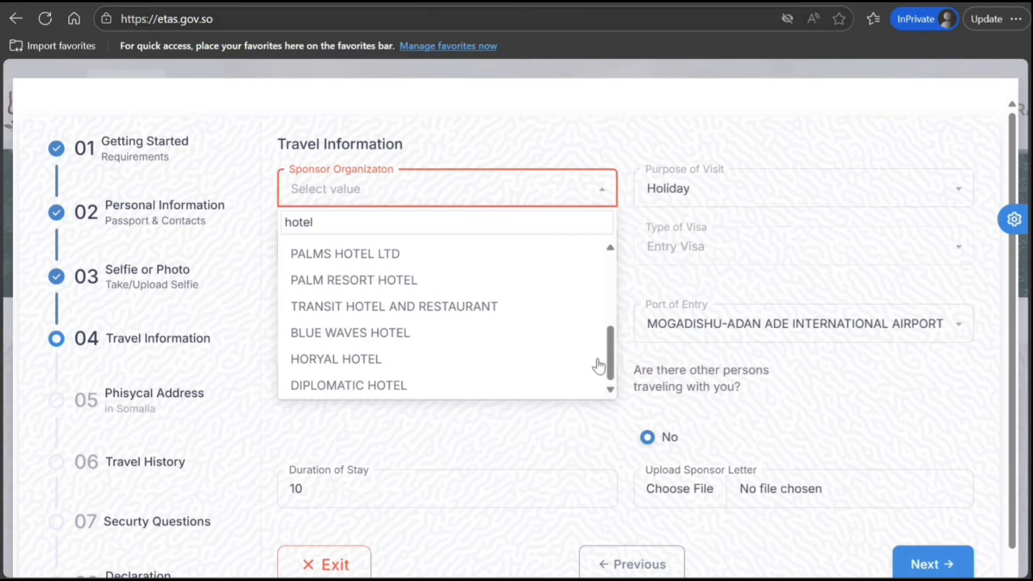
left_click(526, 280)
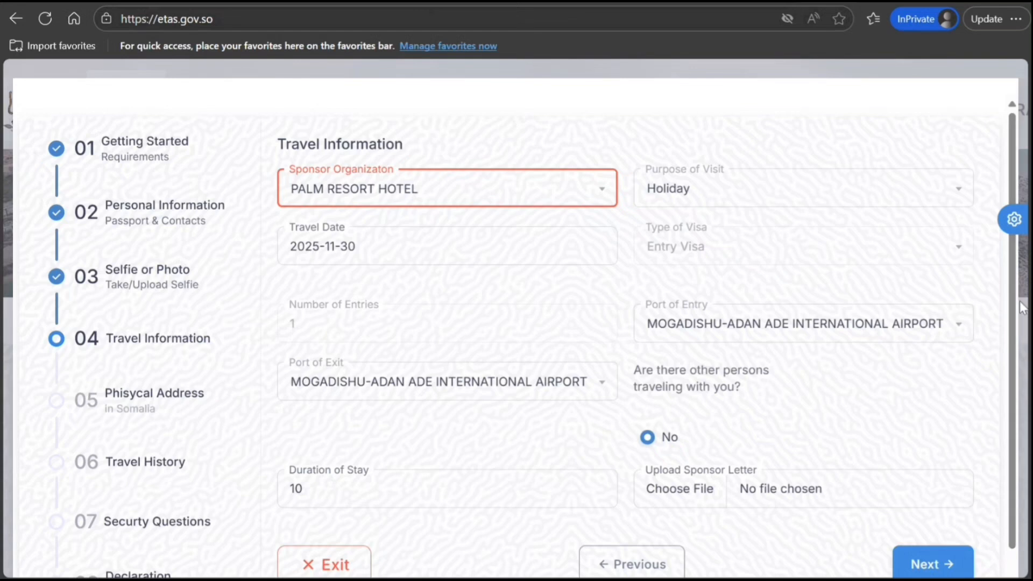
left_click(947, 565)
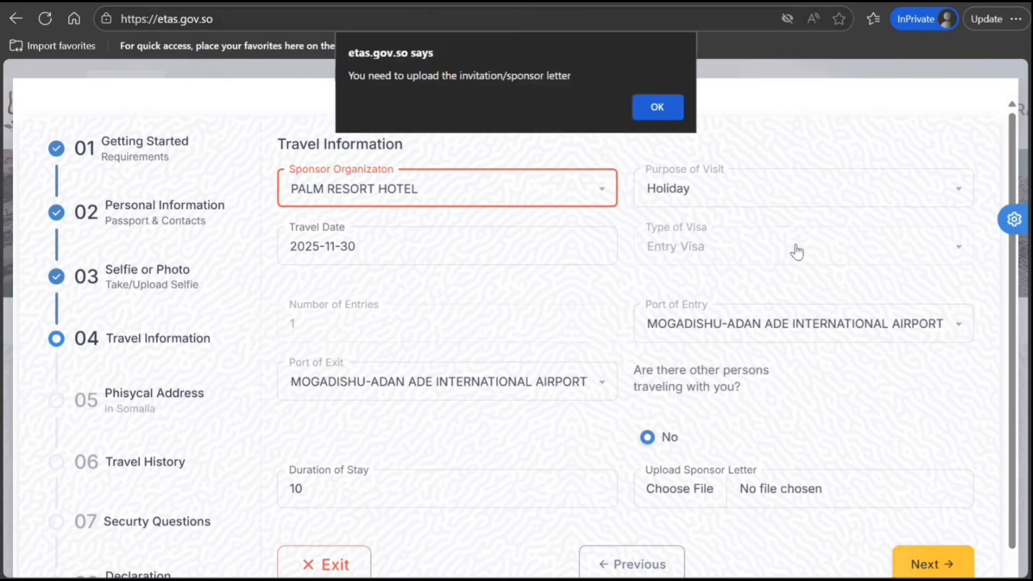
Dismiss the warning asking for the sponsor letter upload
left_click(672, 110)
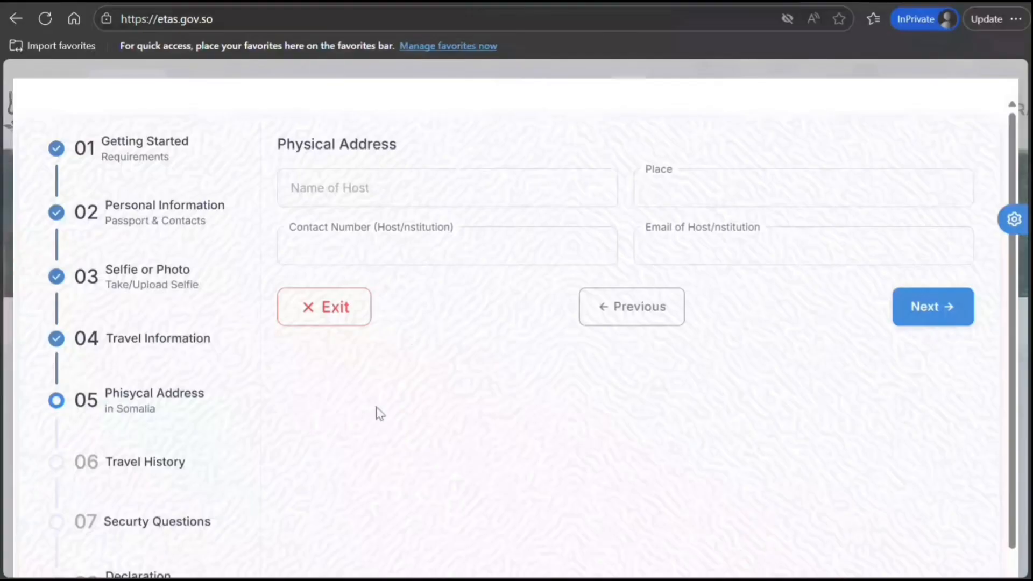
Enter the host's name, place, contact number and e-mail address, then continue
left_click(411, 188)
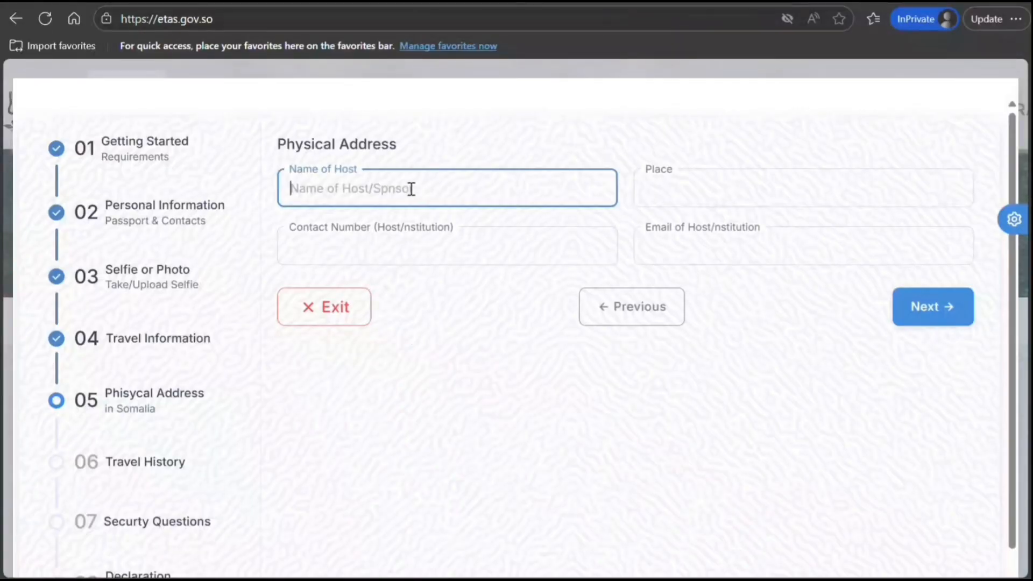
left_click(926, 304)
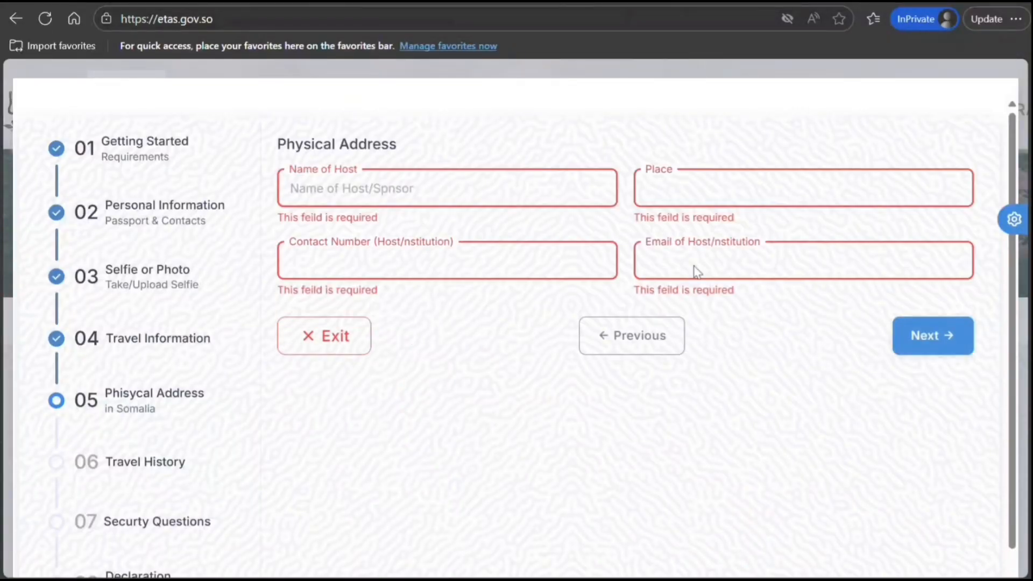
type("HJjh hjhjh")
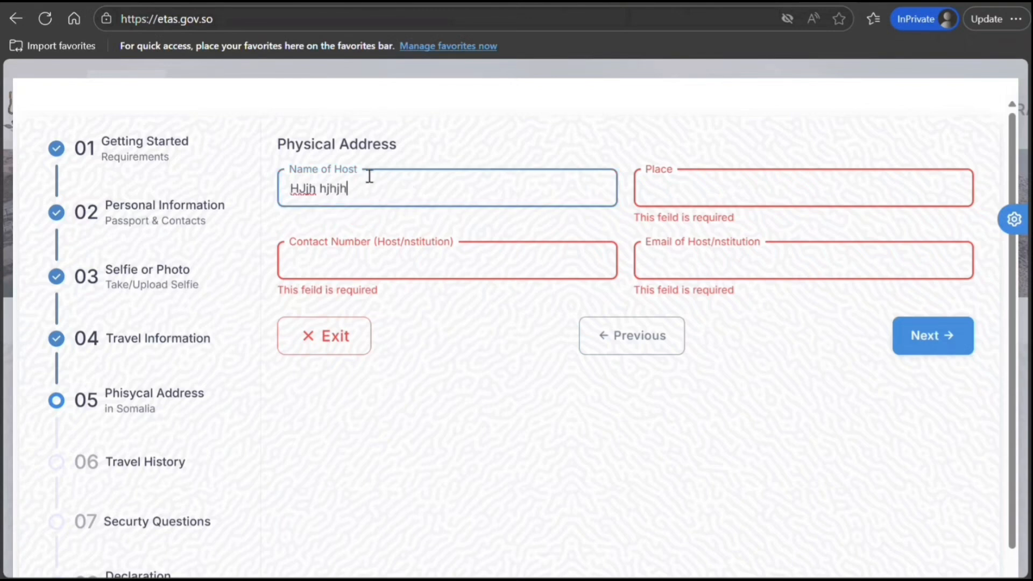
key("Tab")
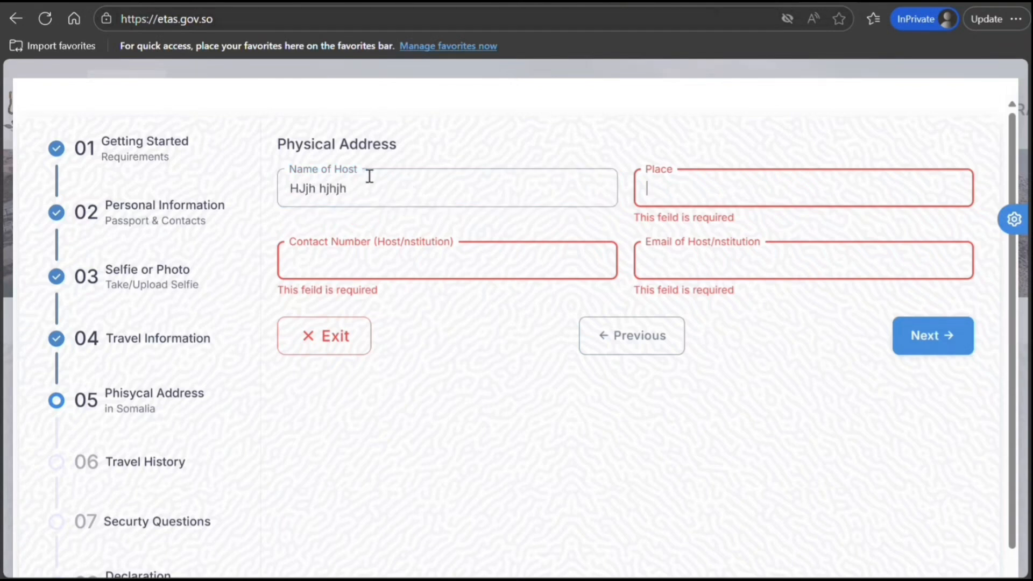
type("hjhjhjh hjhjhjh")
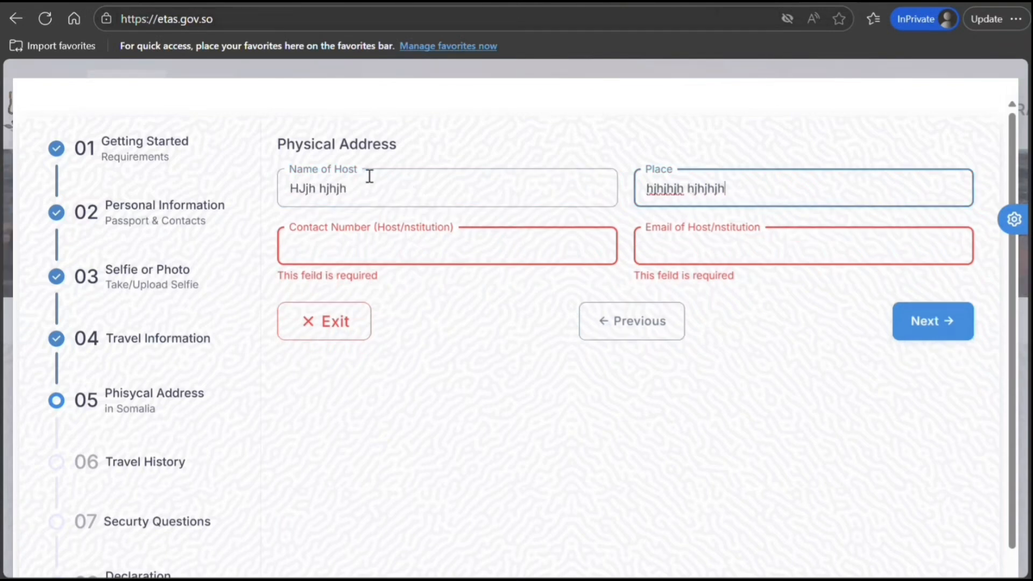
key("Tab")
type("898989898898")
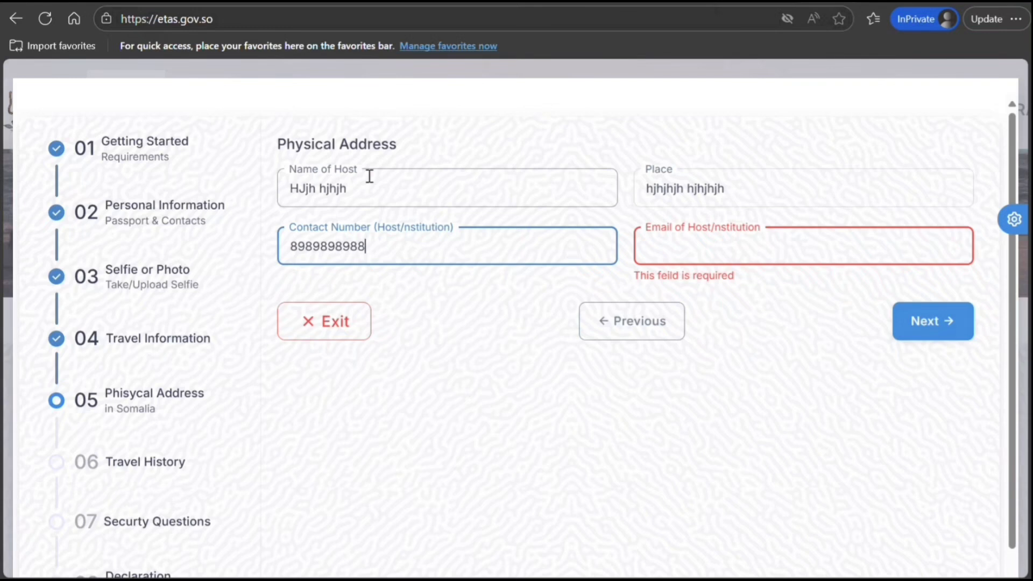
key("Tab")
type("jkjkjJ@k")
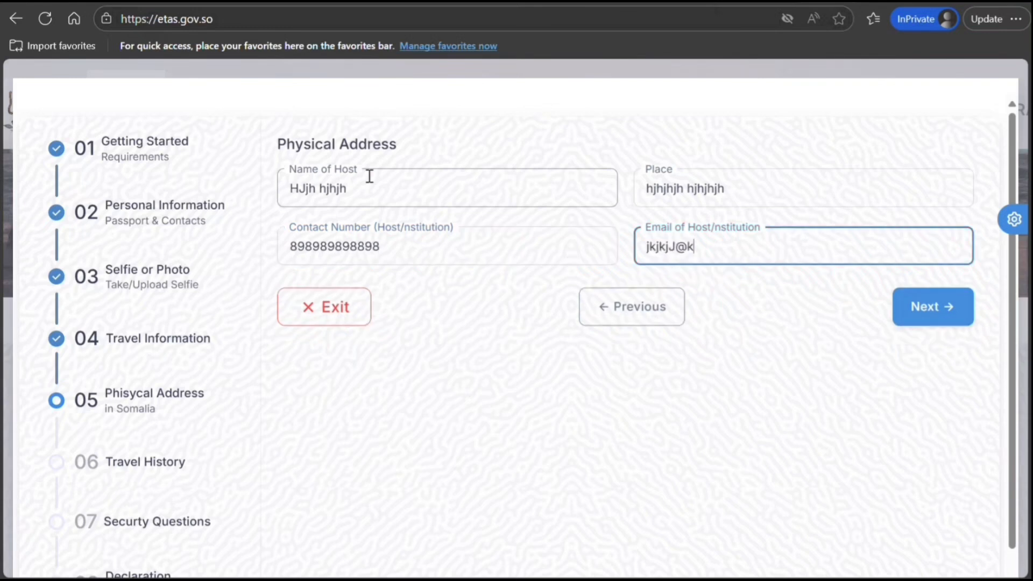
type("jkjkjkj.nbb")
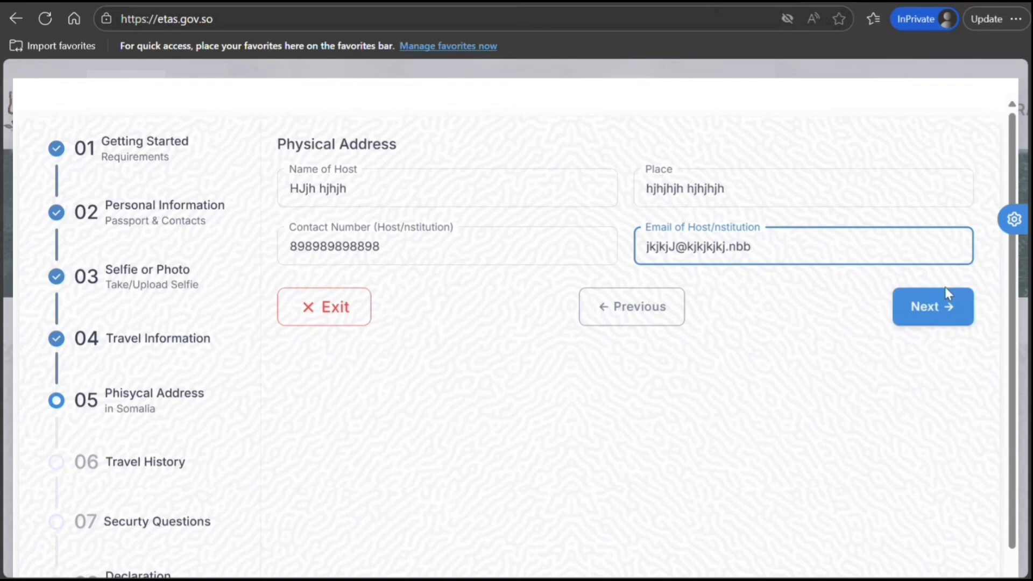
left_click(930, 317)
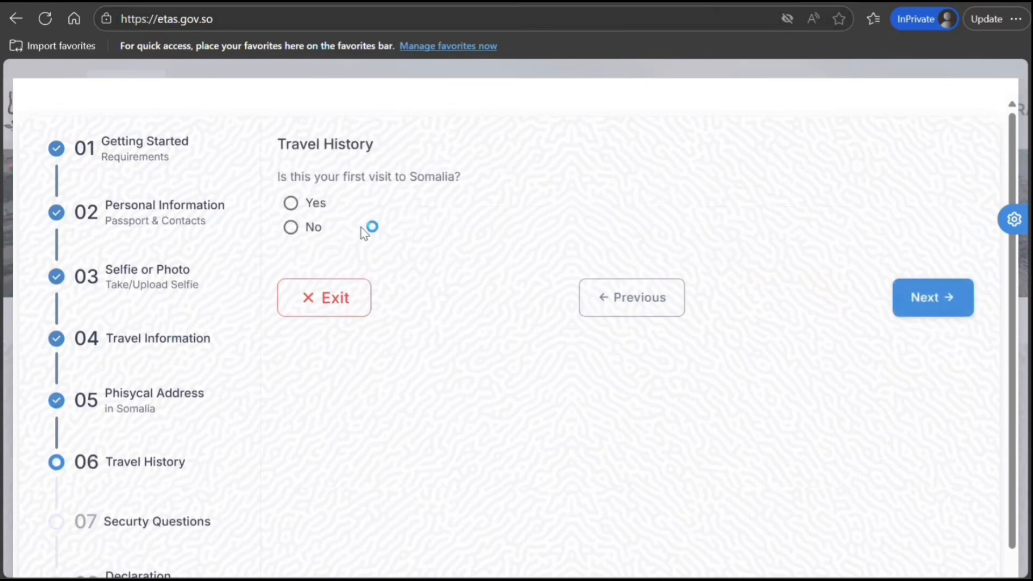
Answer the first-visit question, then No to arrest, refused entry, trafficking and terrorism questions
left_click(290, 203)
left_click(913, 311)
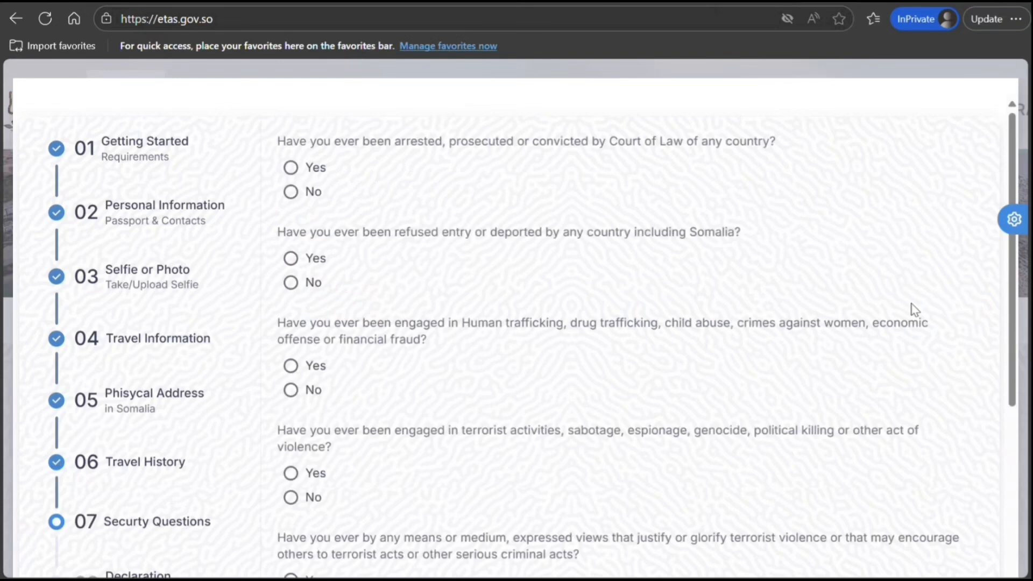
left_click(303, 193)
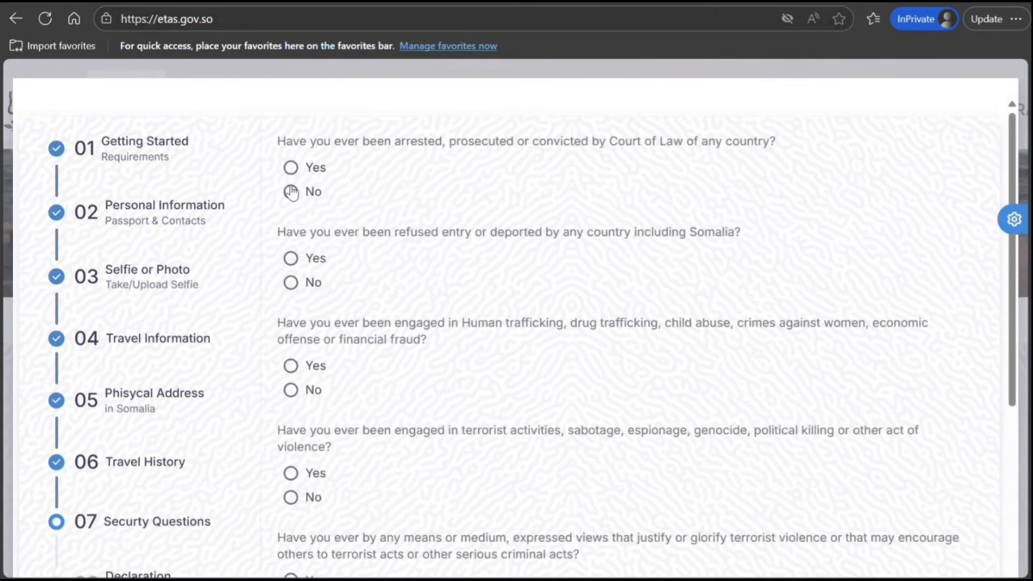
left_click(293, 283)
left_click(291, 391)
left_click(291, 497)
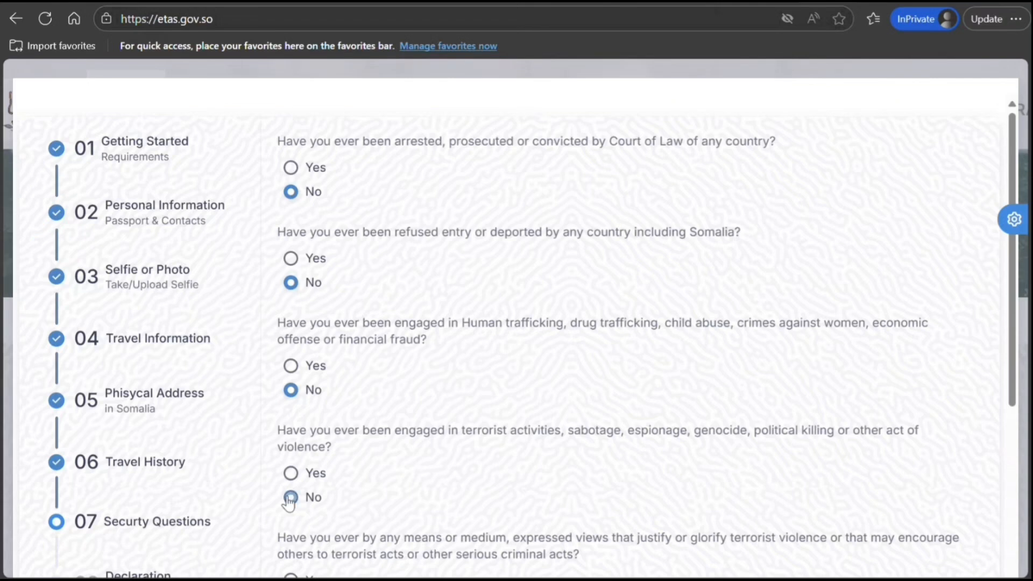
Answer No to glorifying terrorism, false visa information and cybercrime, then continue
left_click_drag(1018, 289, 1008, 468)
left_click(315, 313)
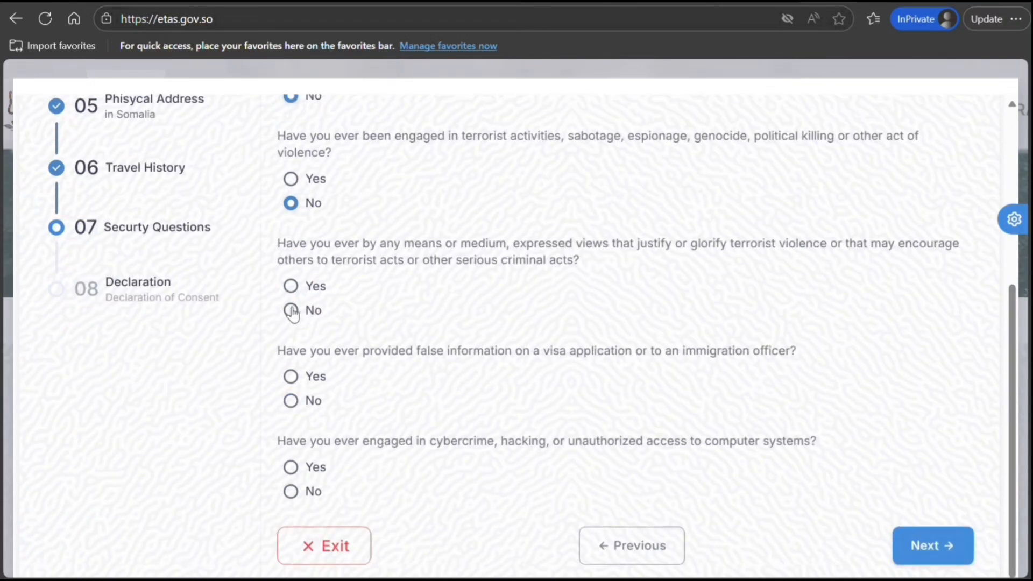
left_click(292, 404)
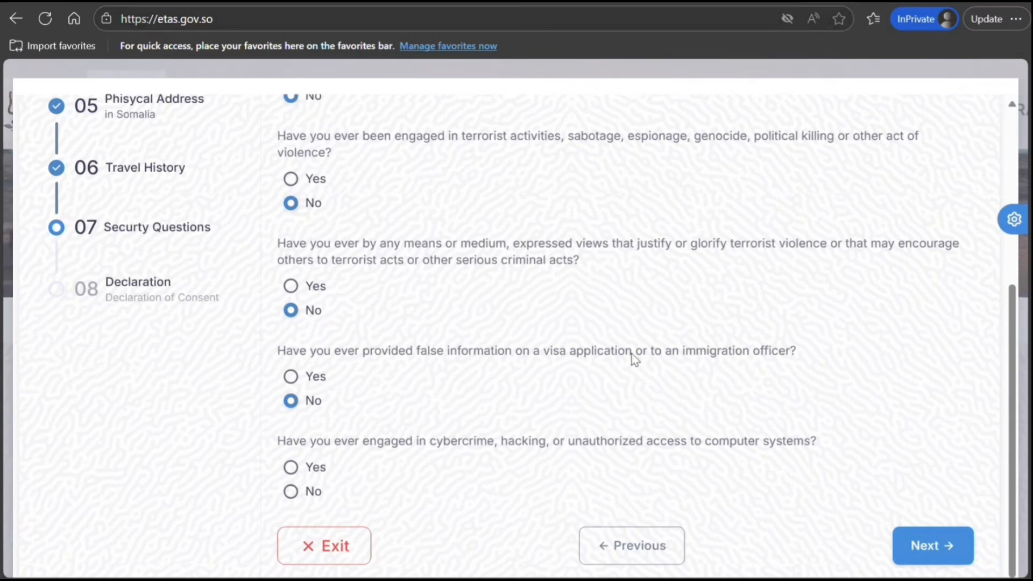
left_click(921, 546)
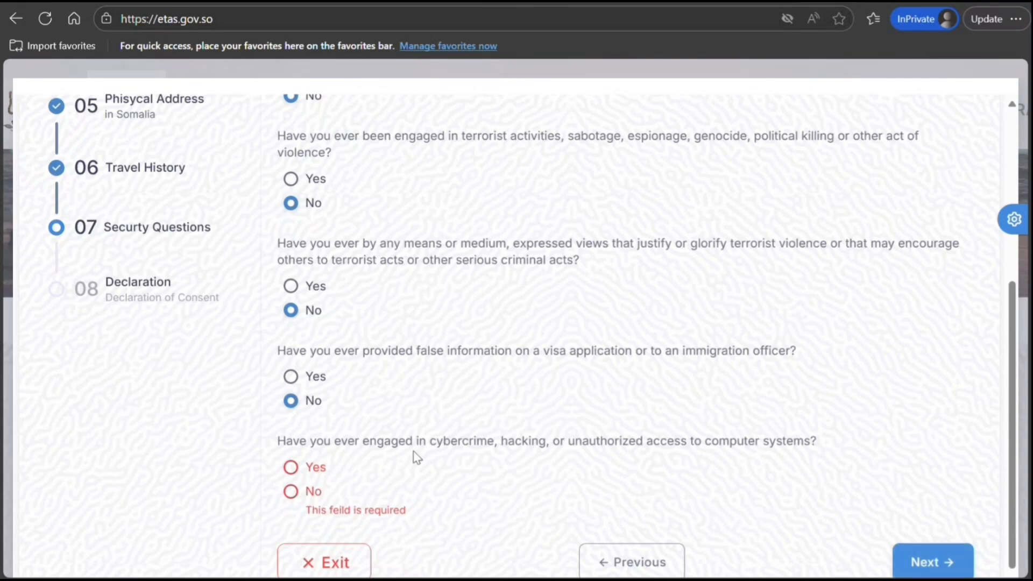
left_click(291, 492)
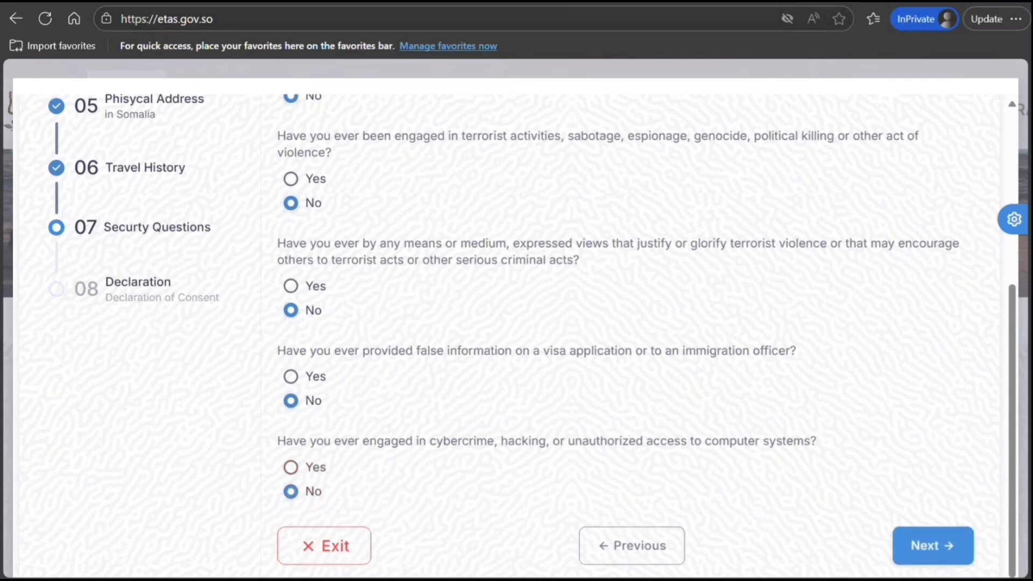
left_click(950, 554)
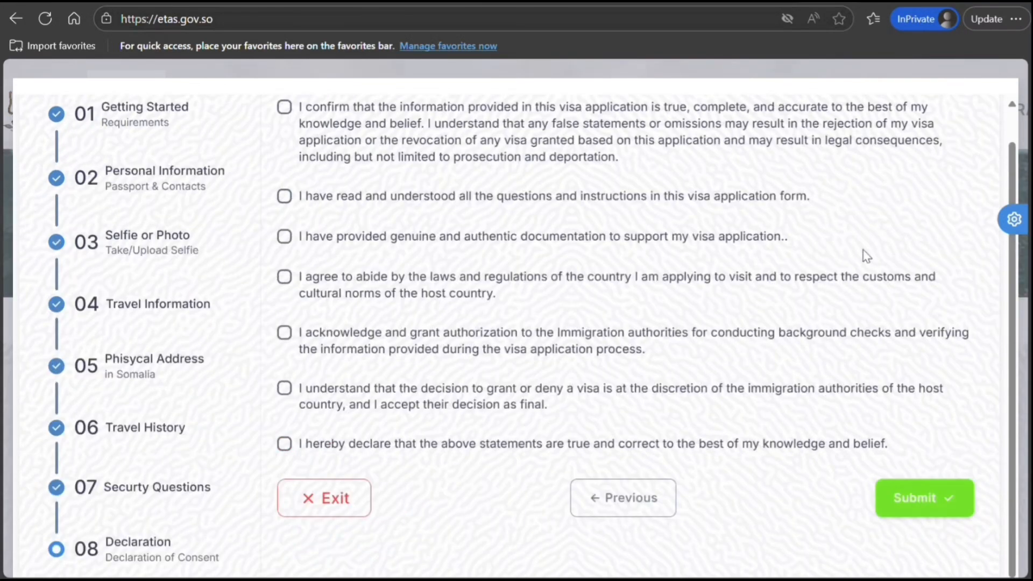